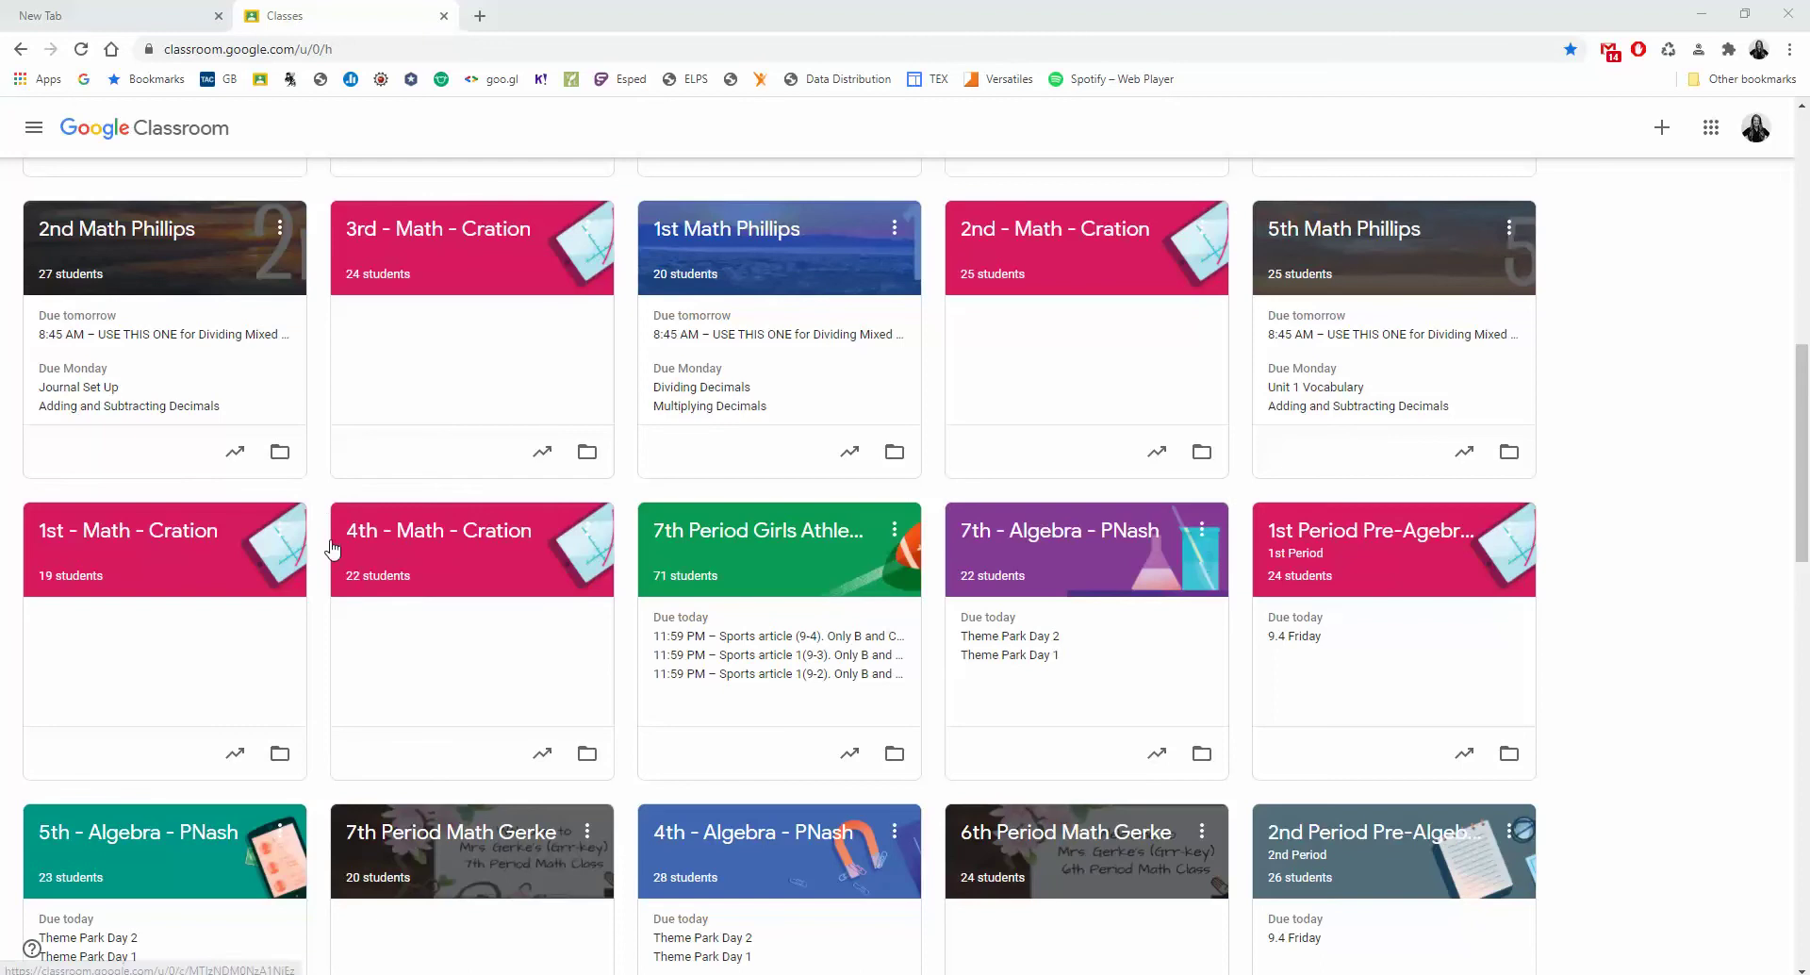
# Open the 4th Math class from the Classroom home page.
pyautogui.click(447, 538)
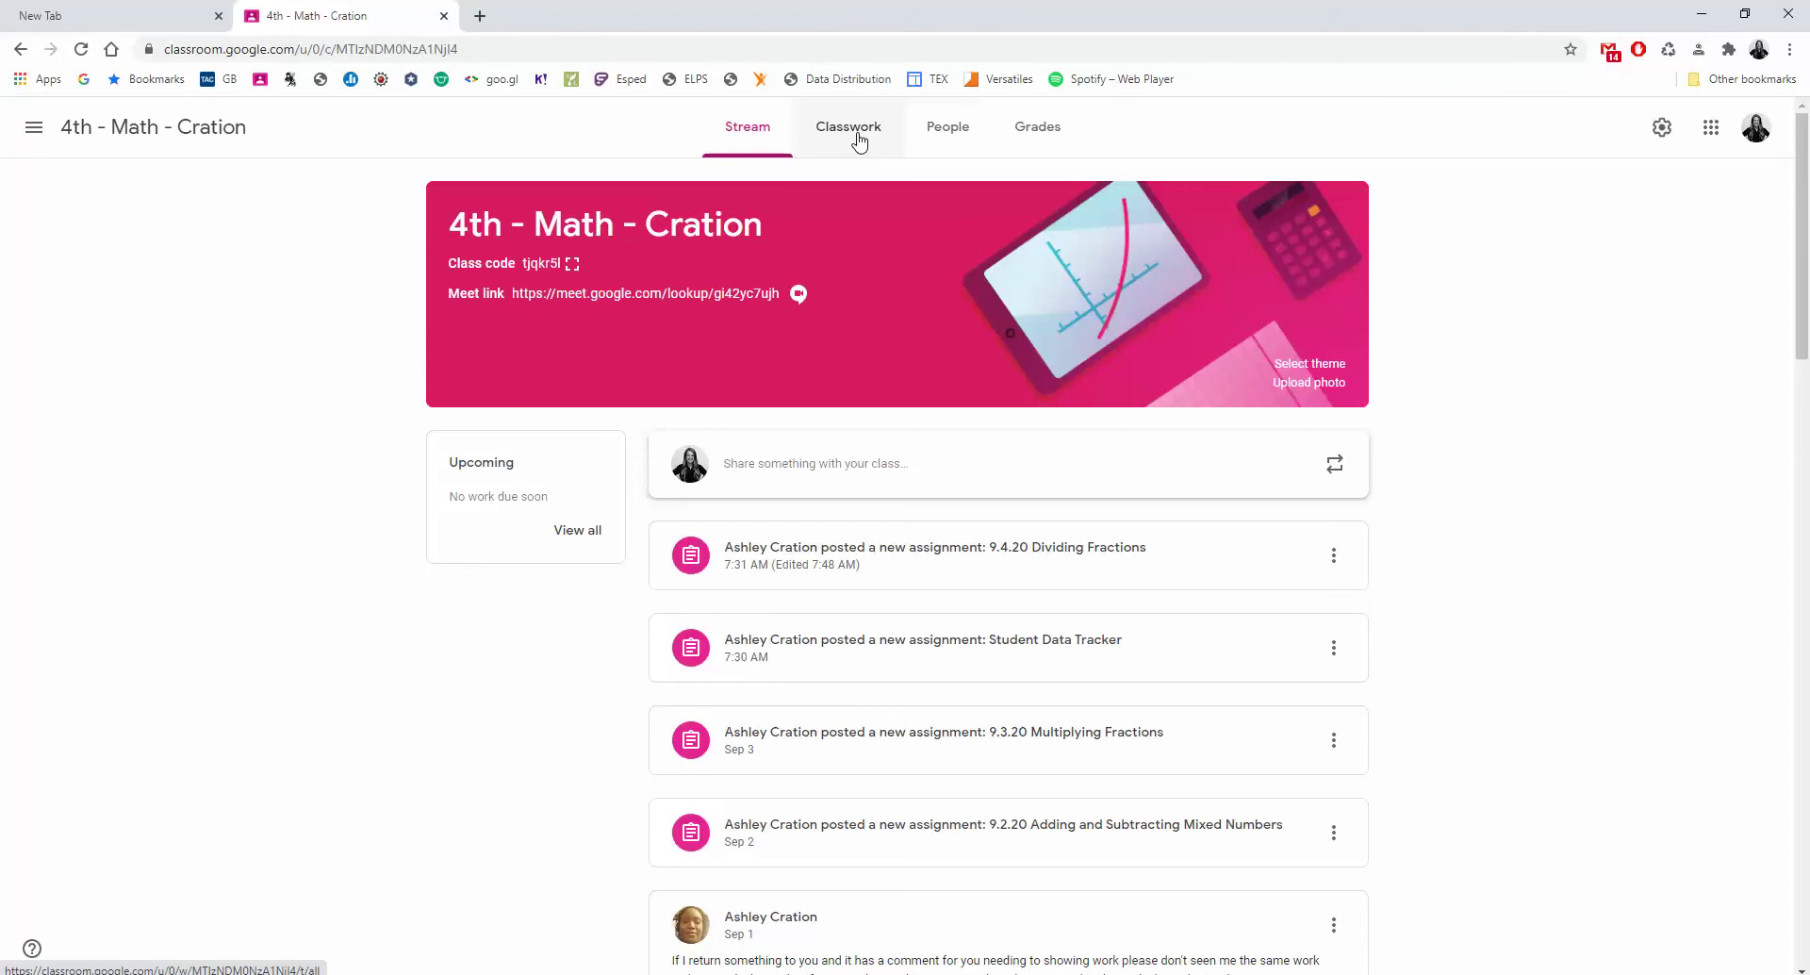
# Under Classwork, open the 7th Grade Student Data Tracker 1 sheet attached to the Student Data Tracker assignment.
pyautogui.click(859, 142)
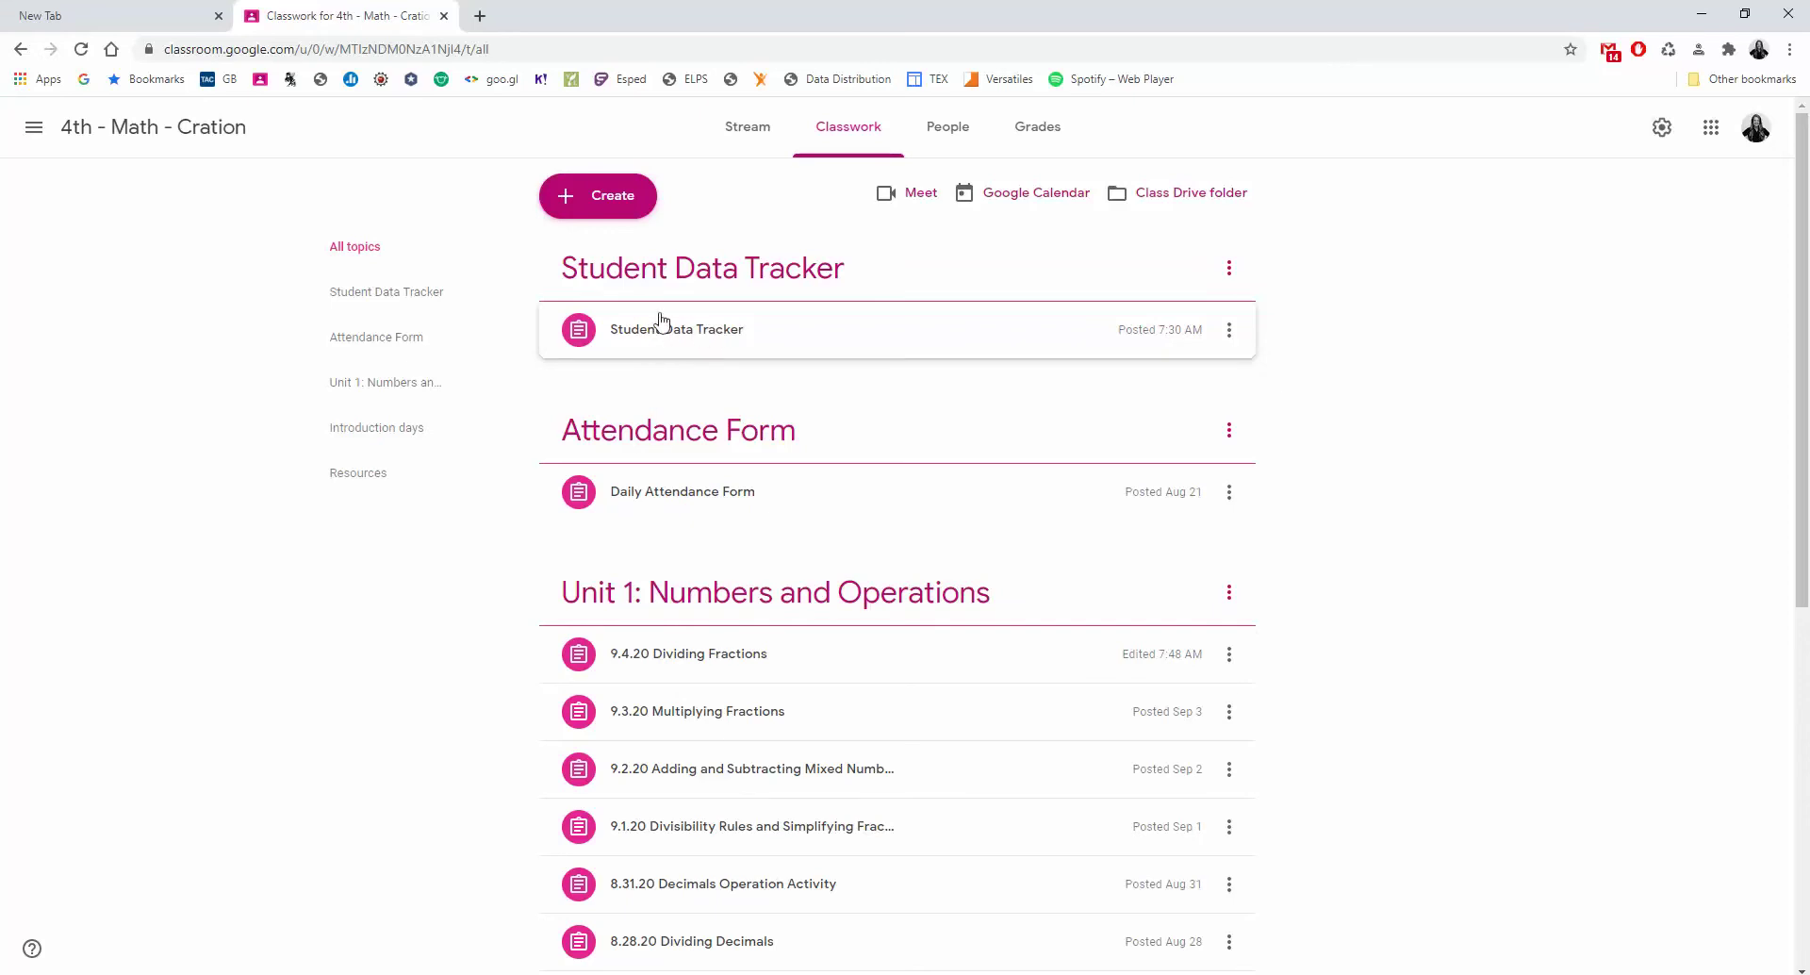
pyautogui.click(691, 332)
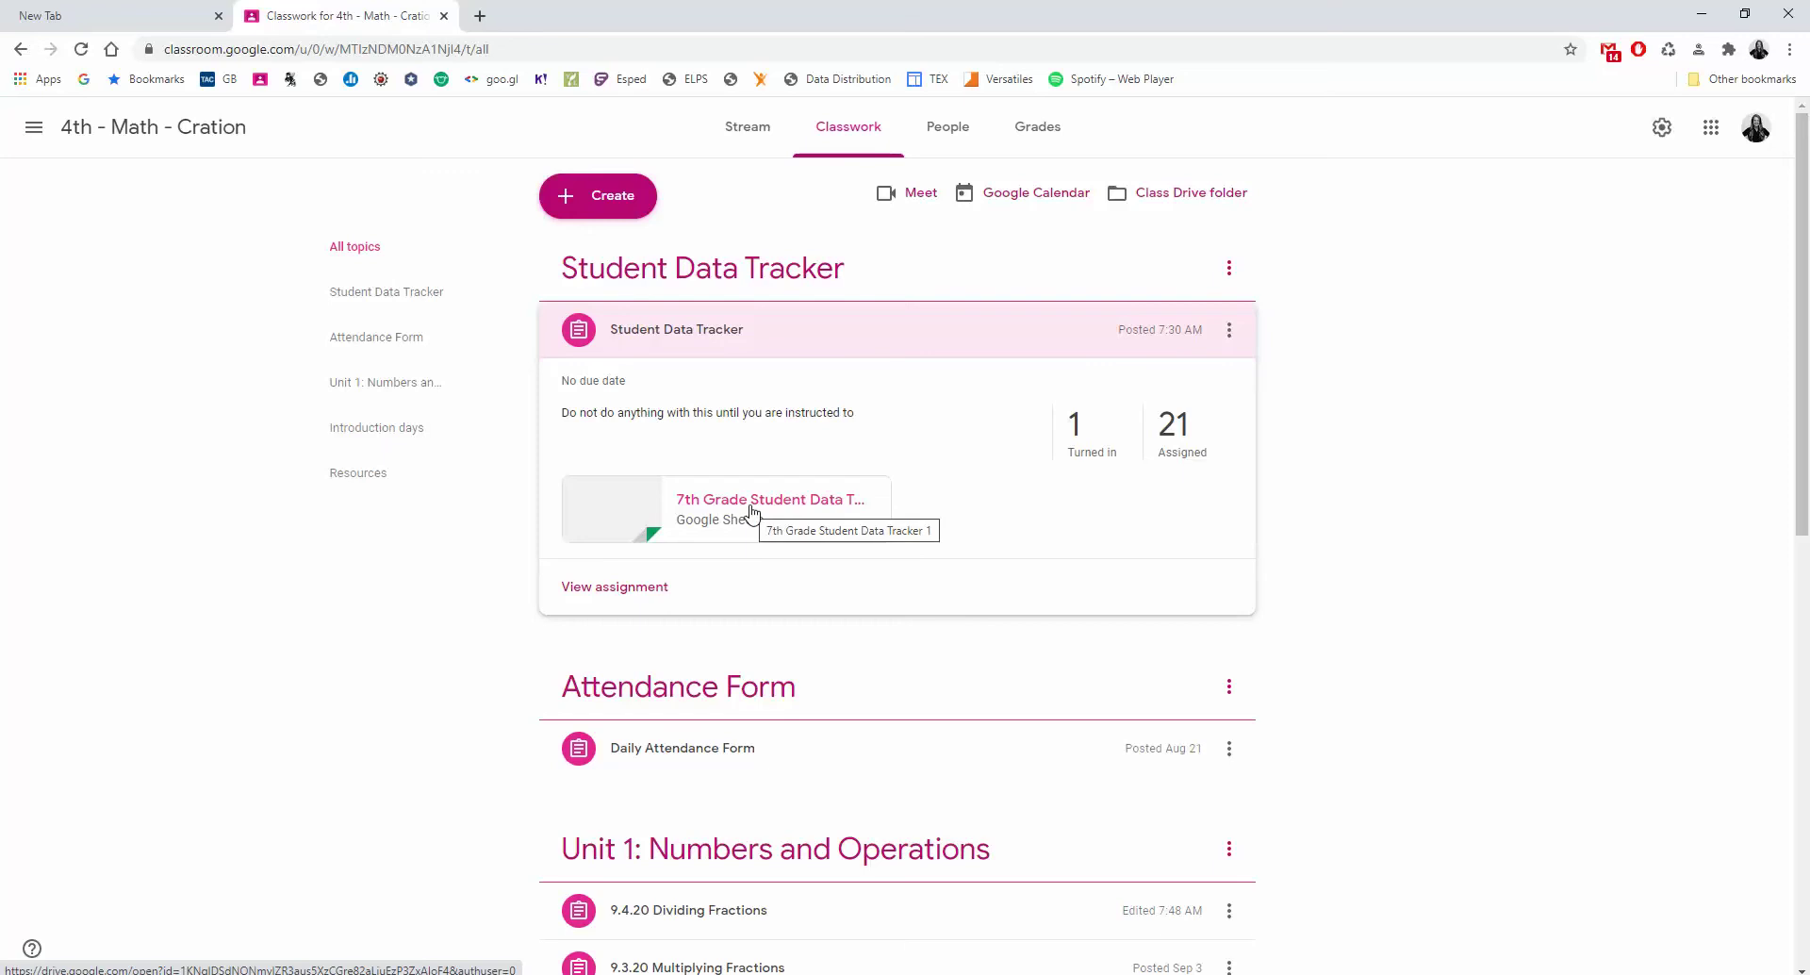
pyautogui.click(752, 512)
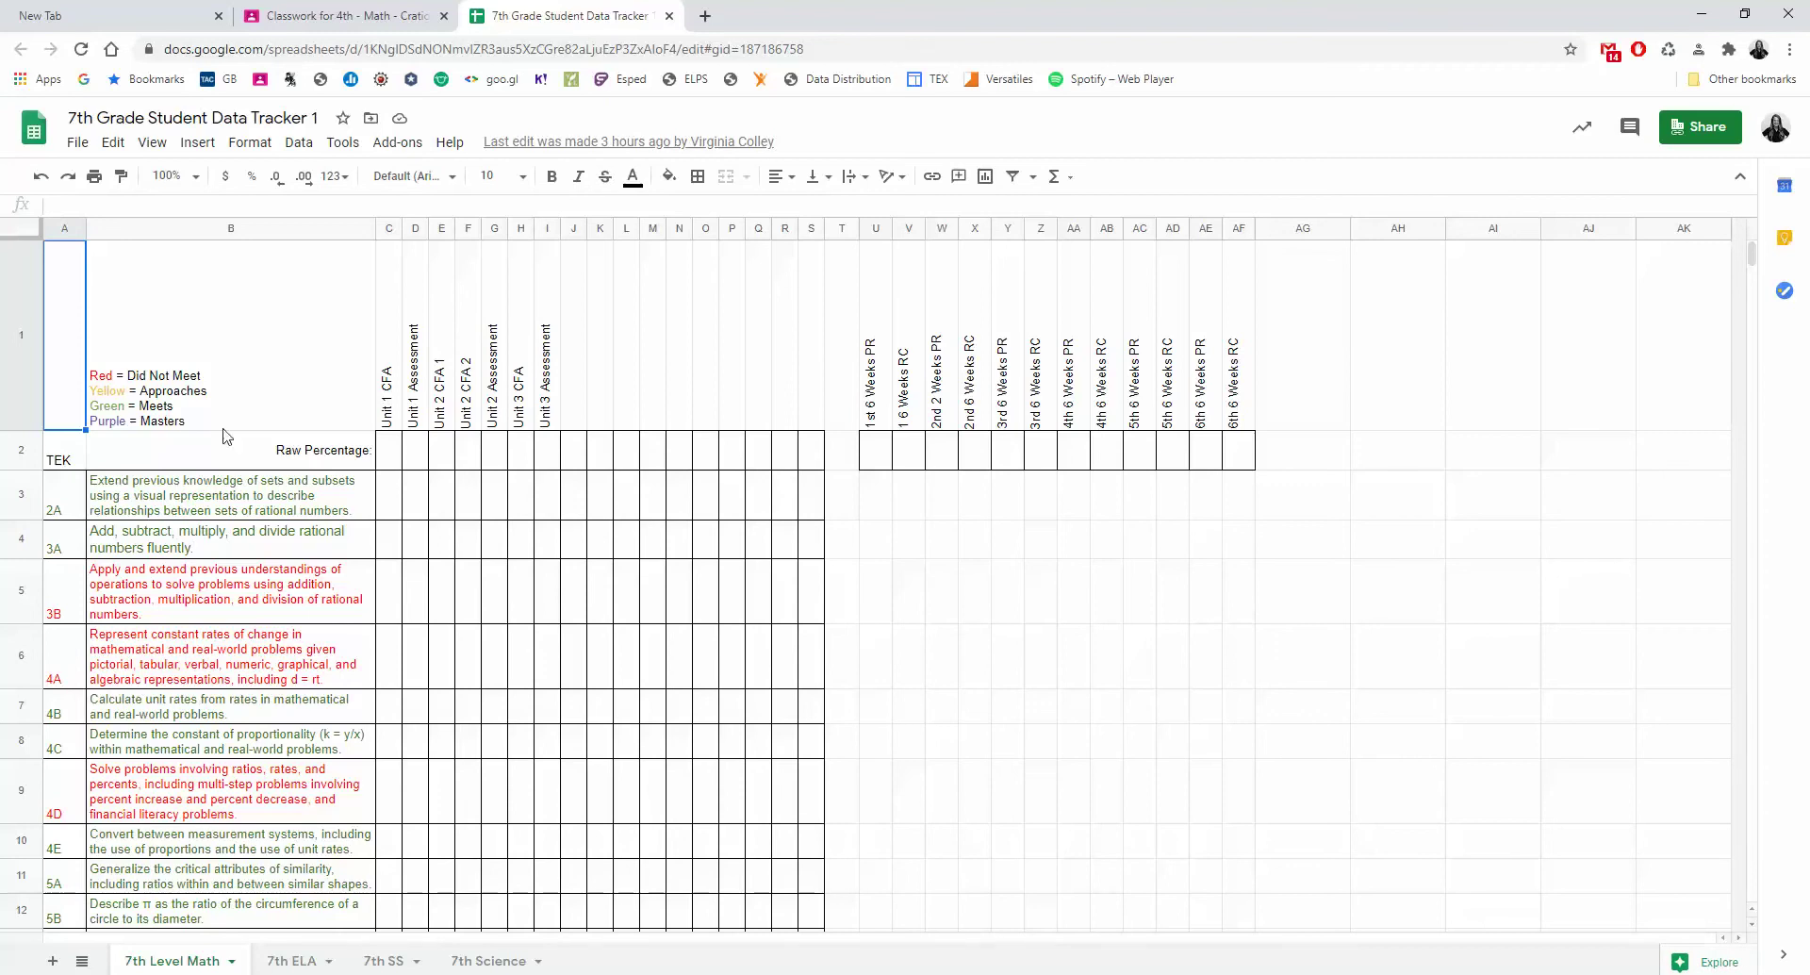
pyautogui.click(288, 961)
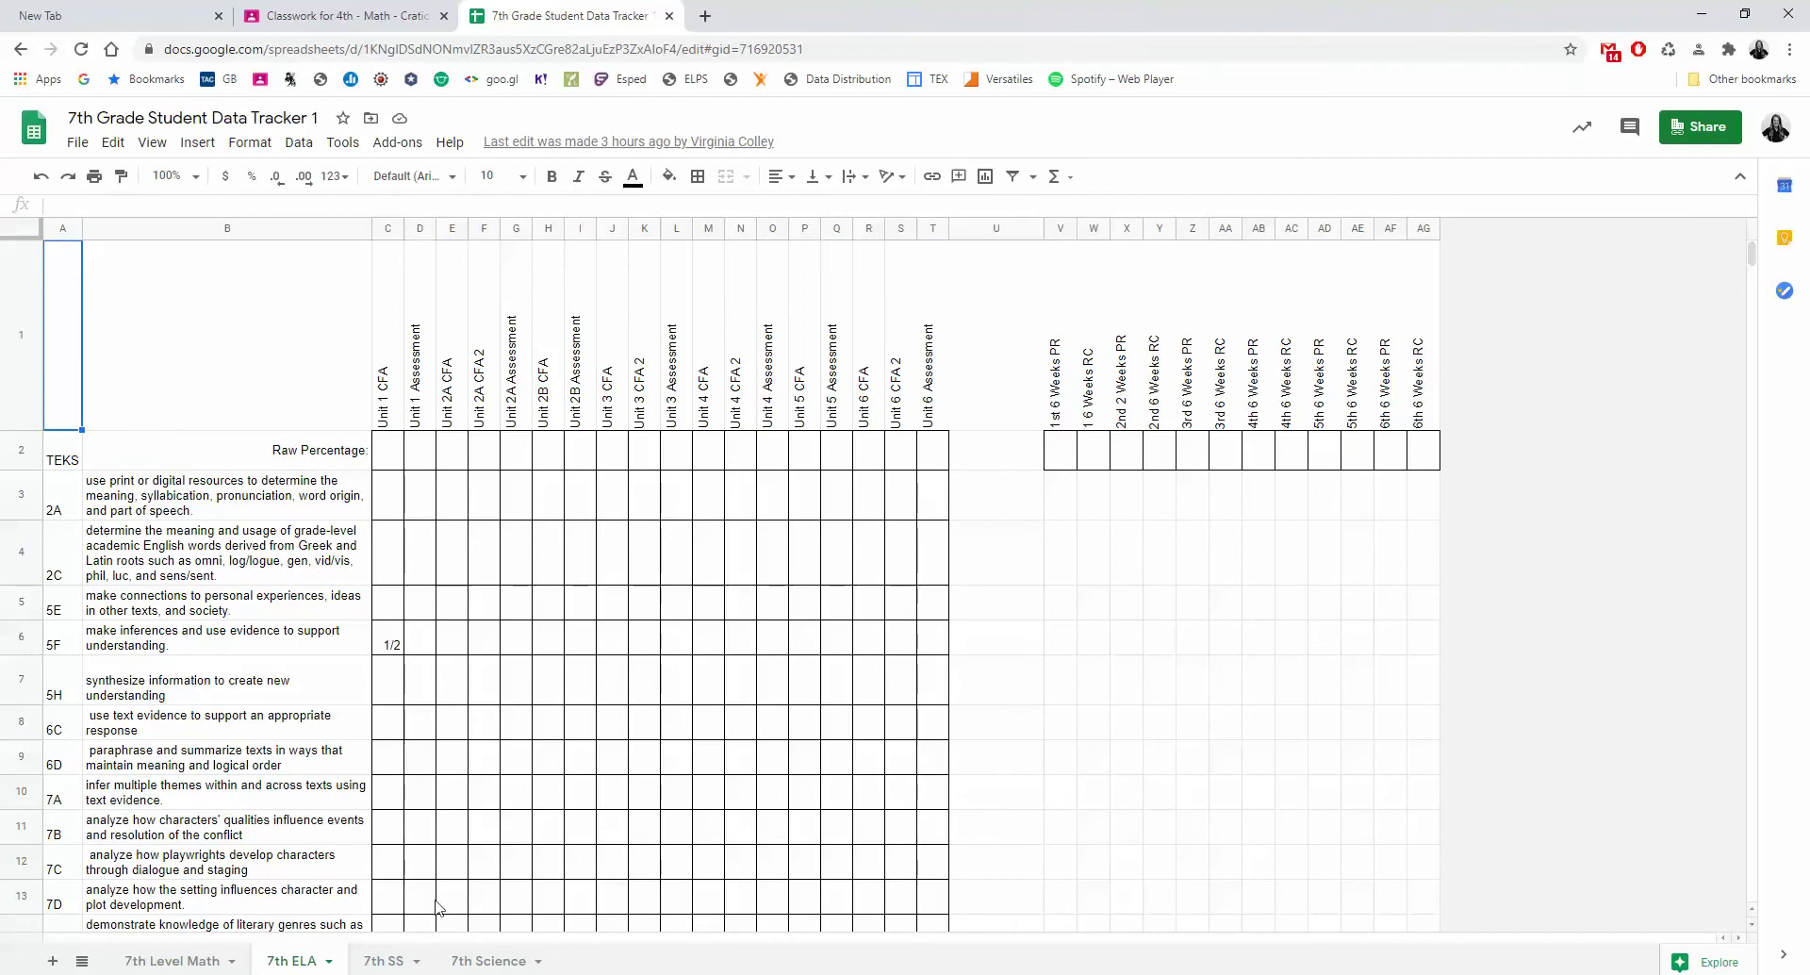
pyautogui.click(385, 962)
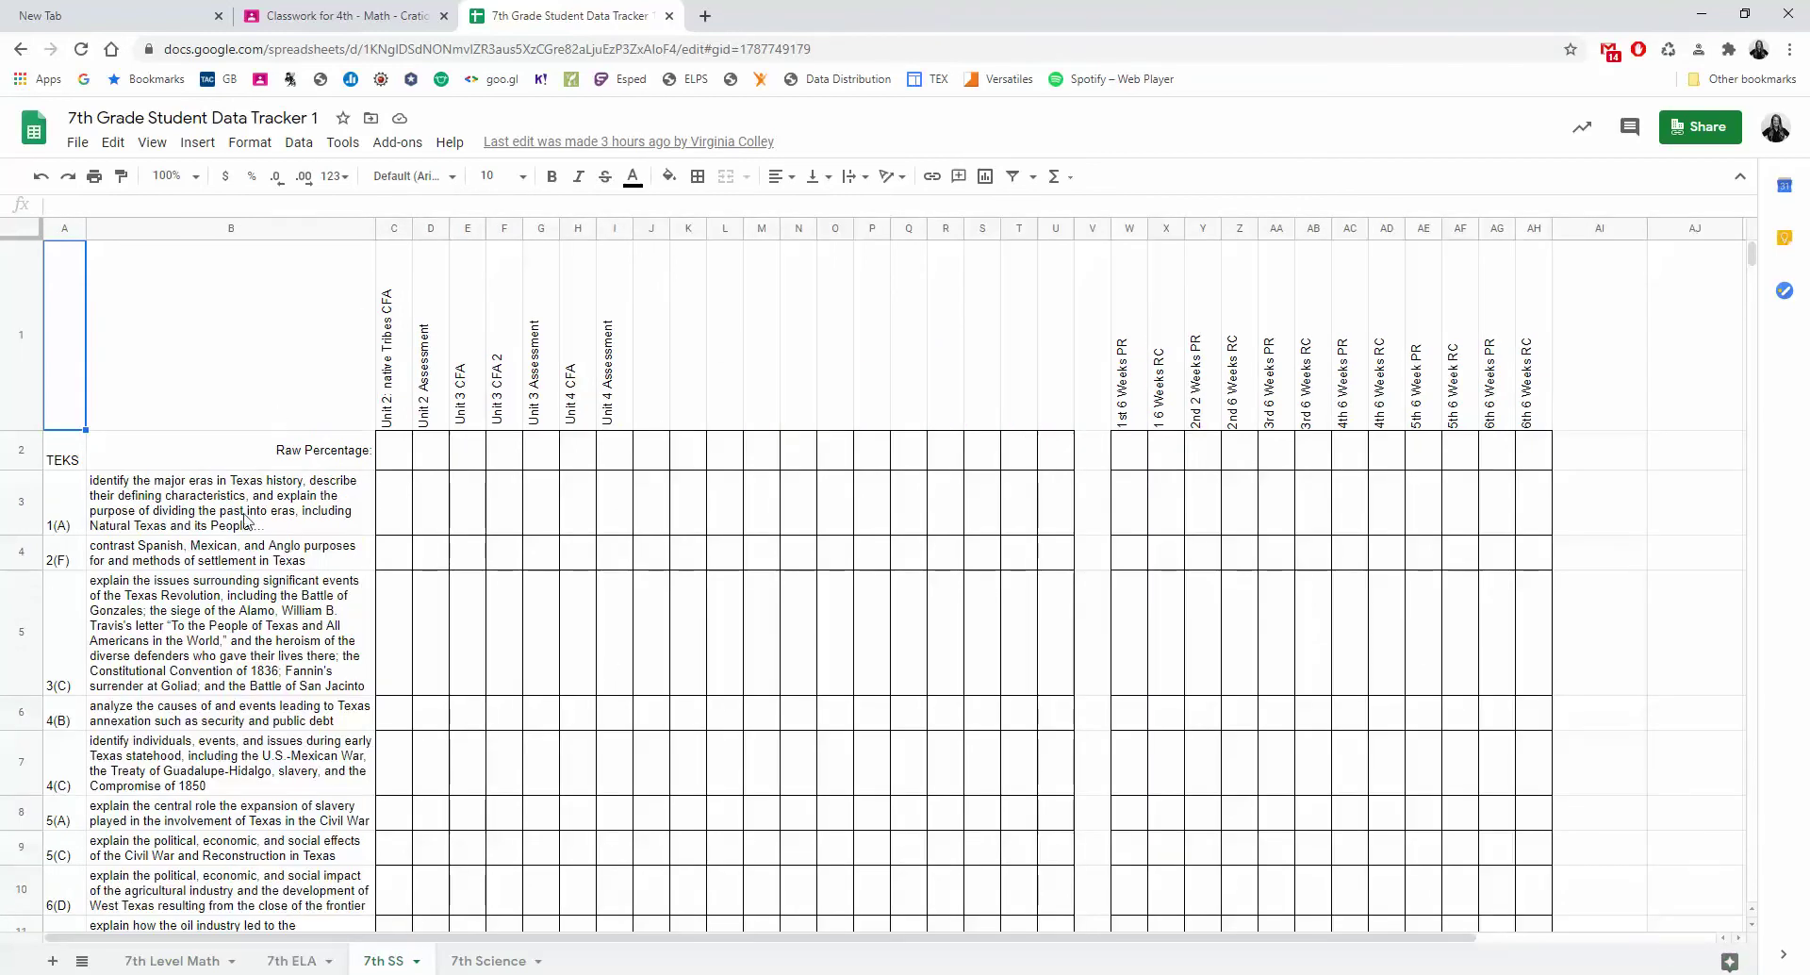
pyautogui.click(476, 962)
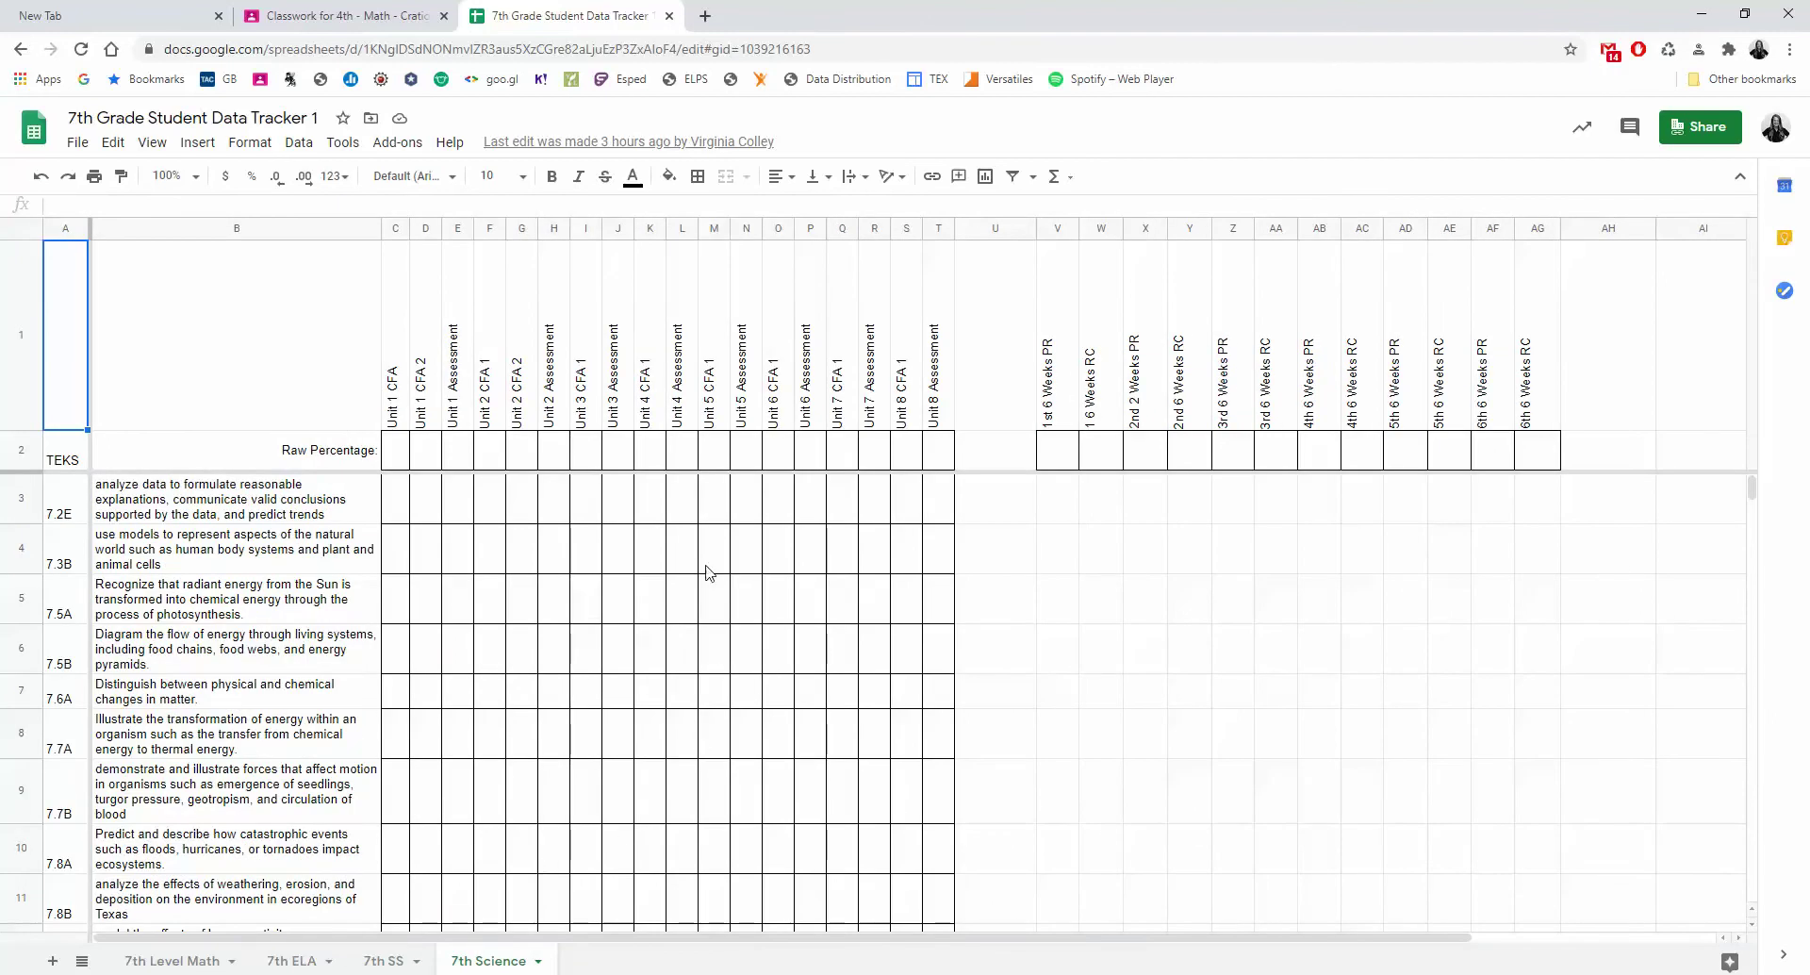
pyautogui.click(164, 962)
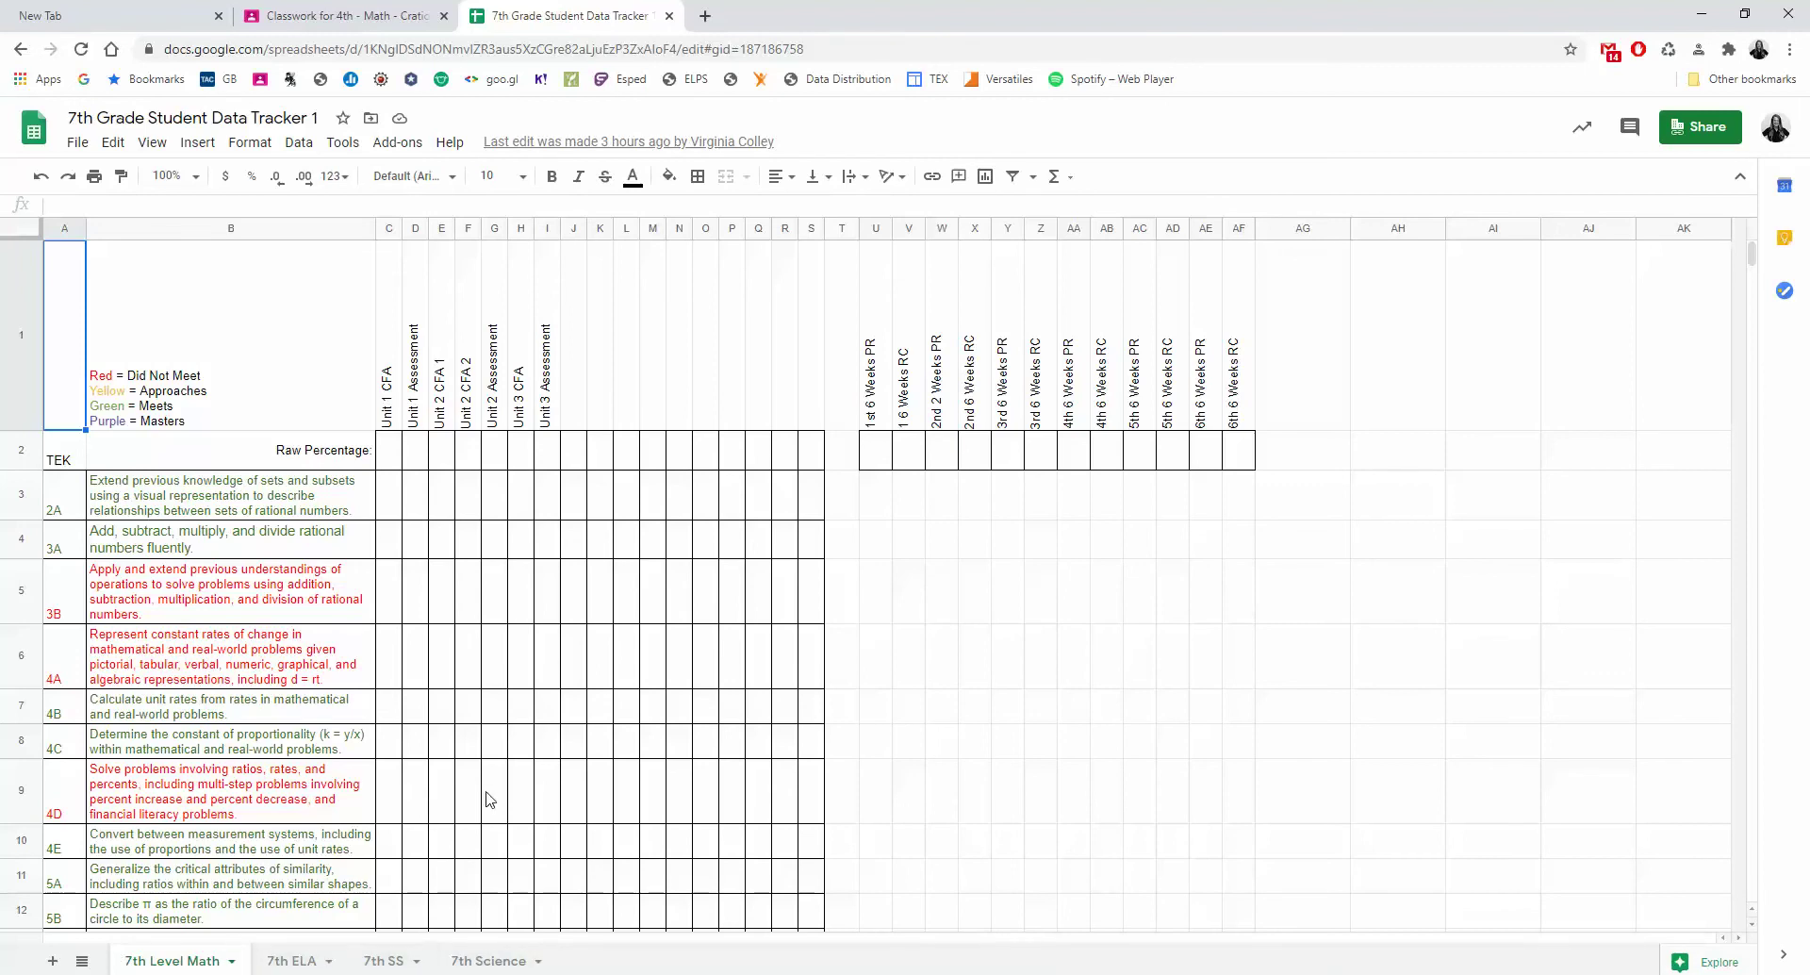
# In the spreadsheet's Share dialog, add the first teacher by name as an Editor recipient.
pyautogui.click(1712, 129)
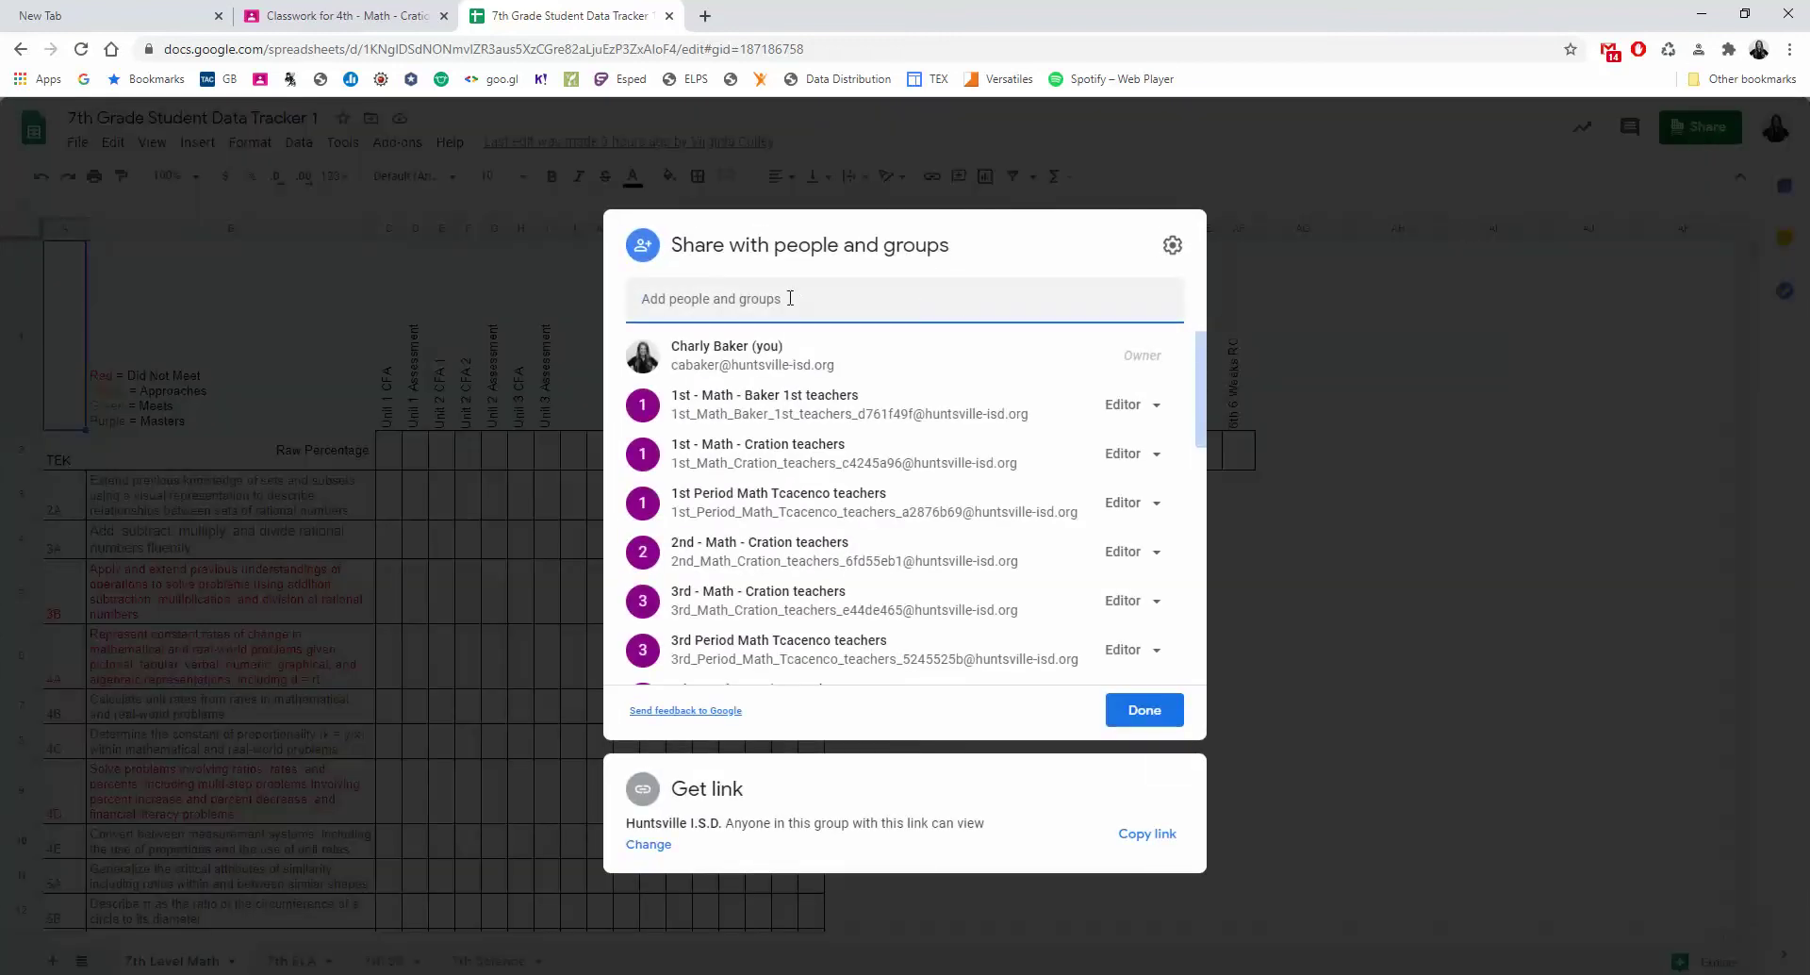
pyautogui.click(790, 298)
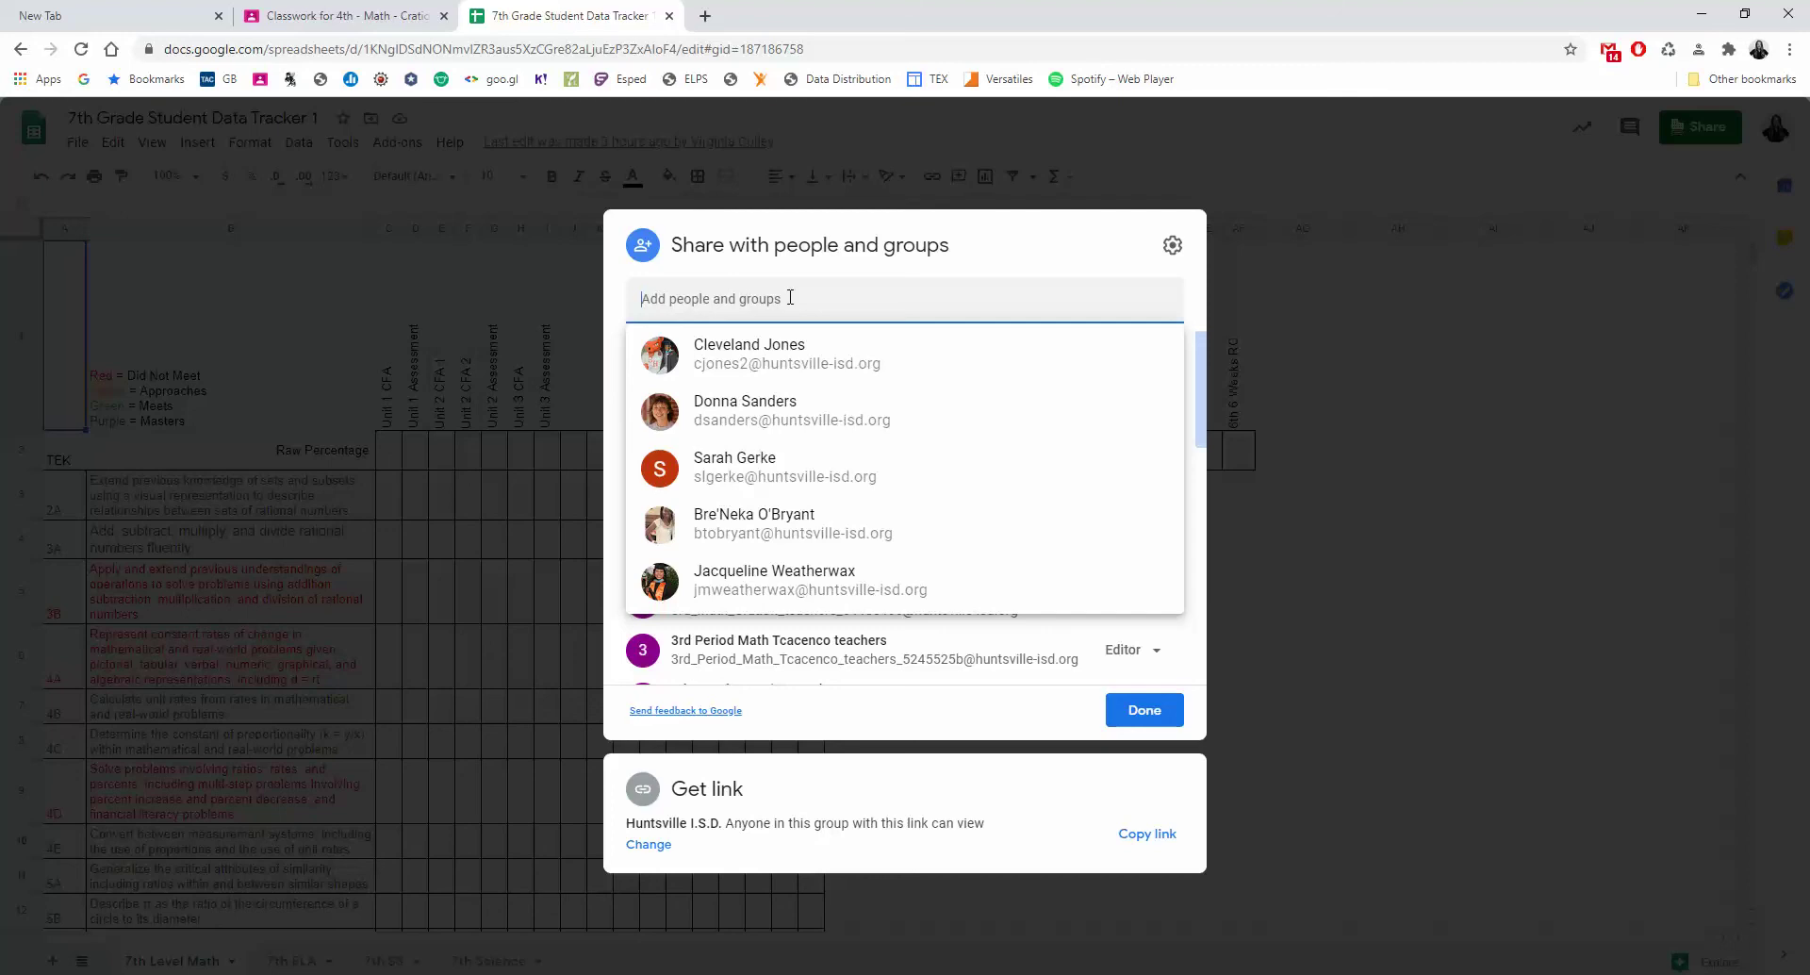
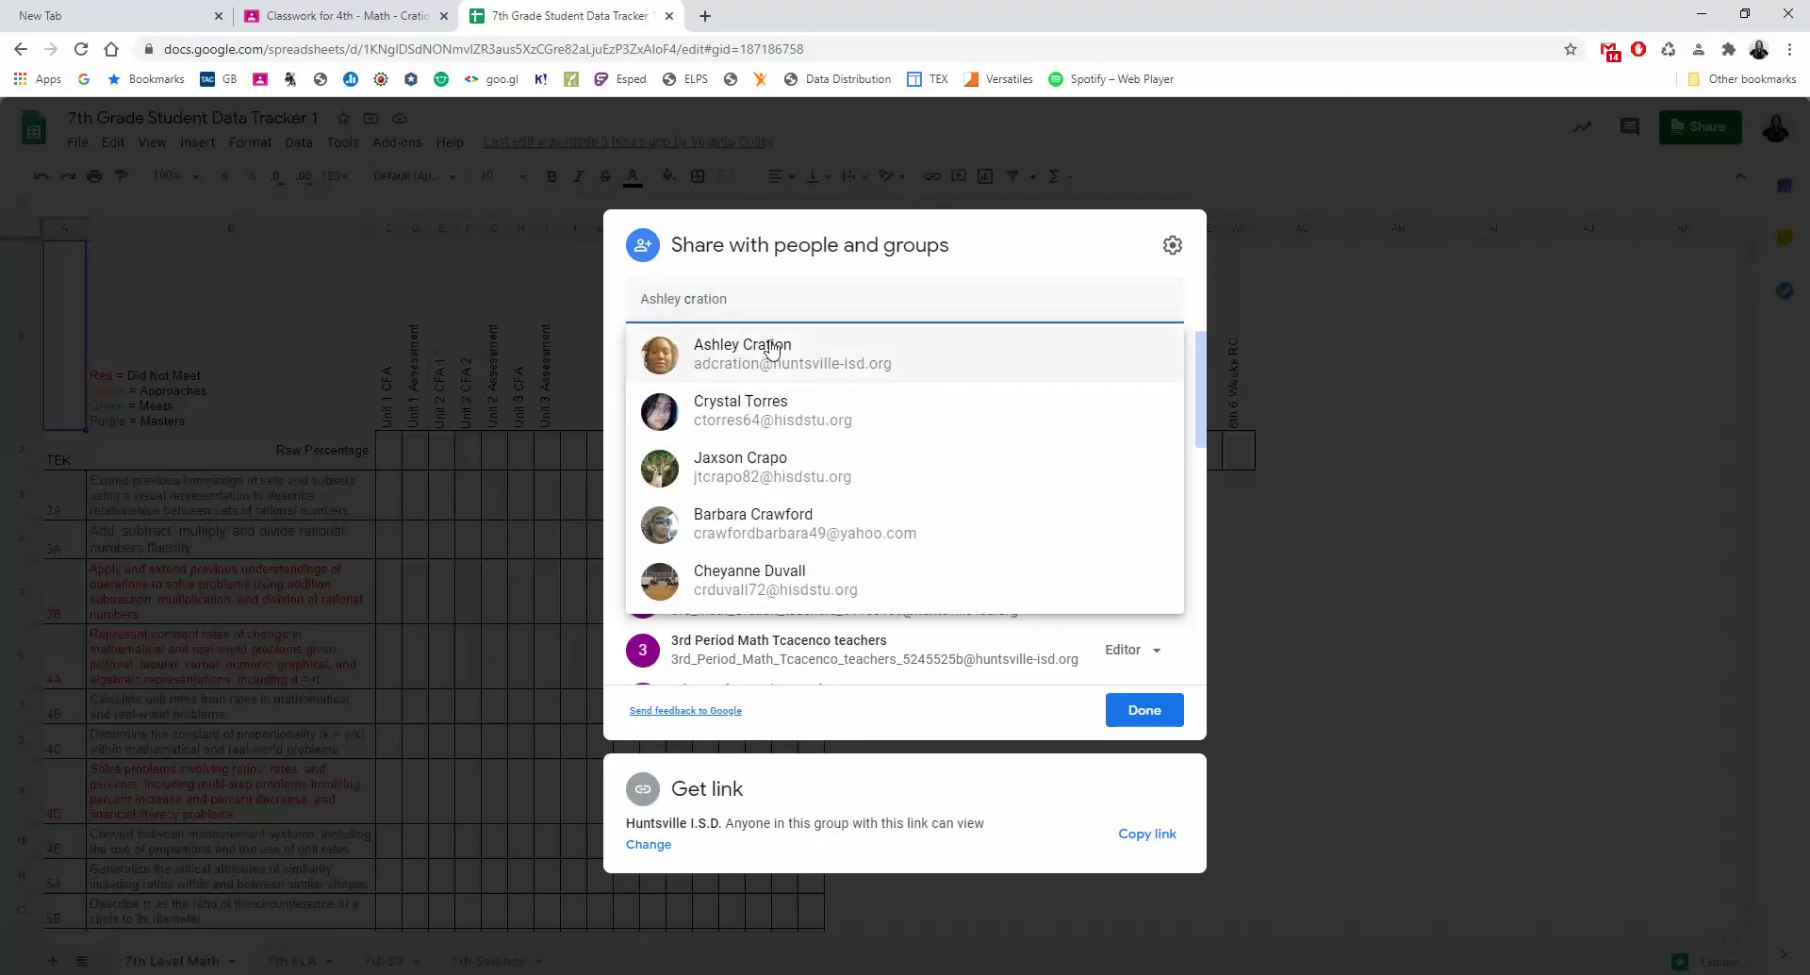
pyautogui.click(791, 365)
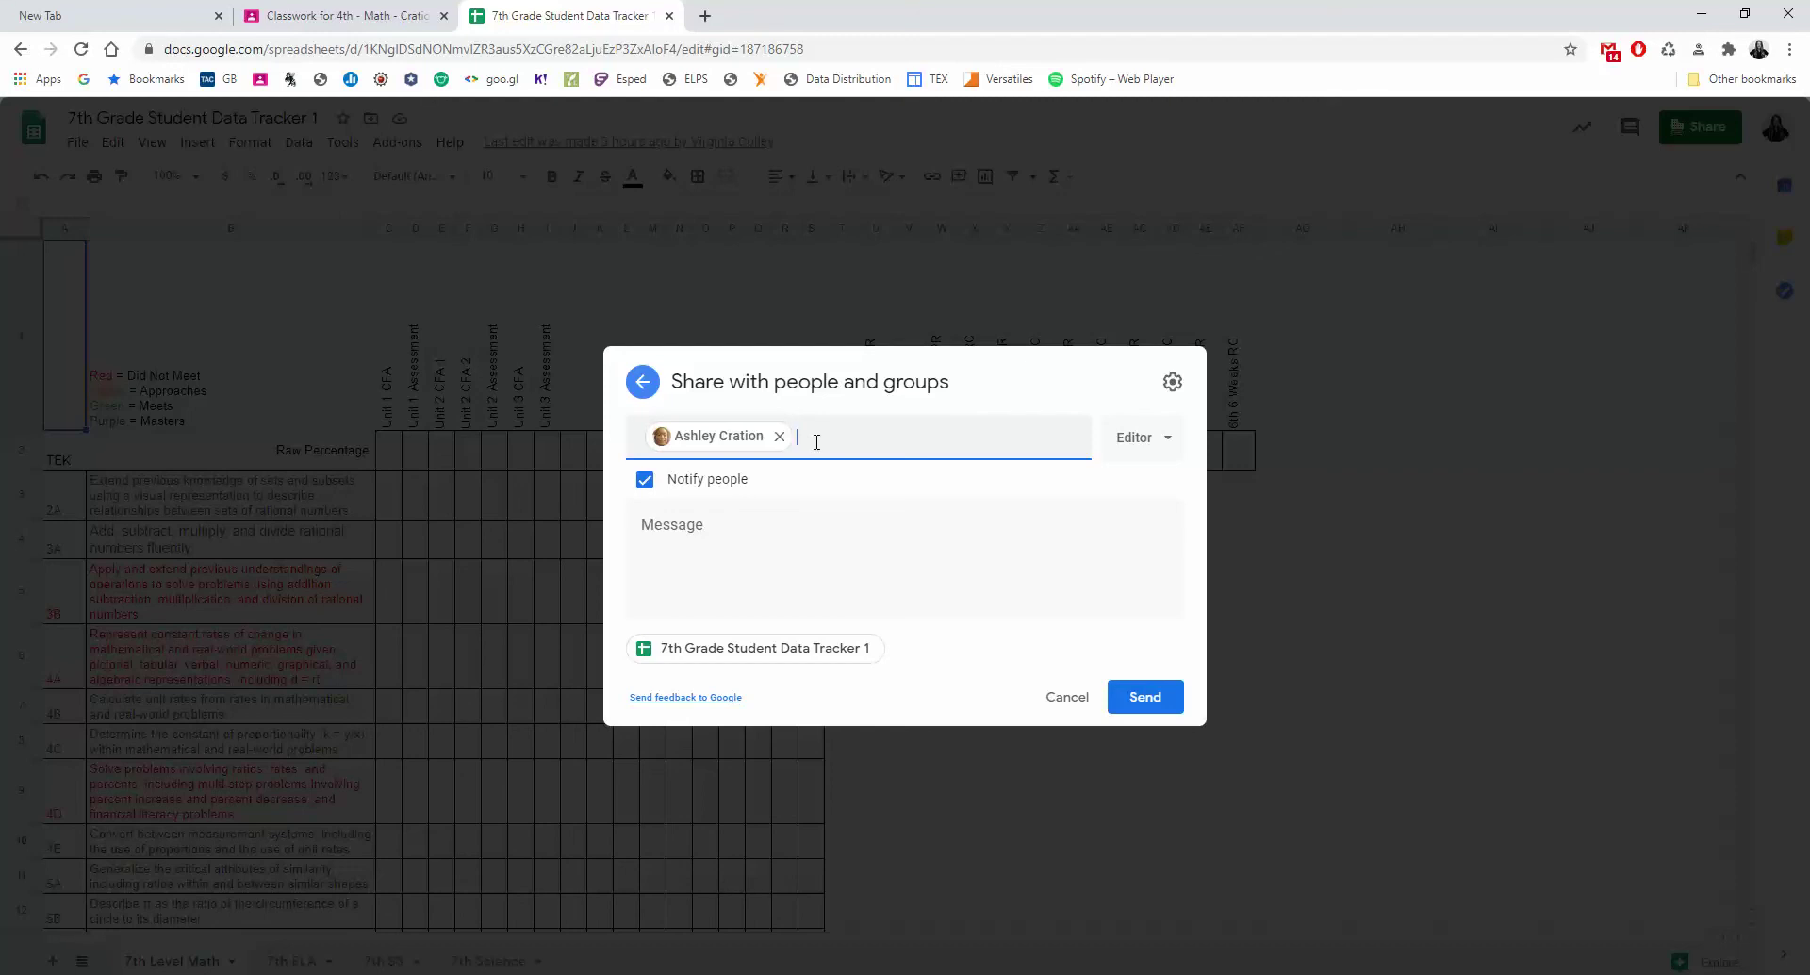
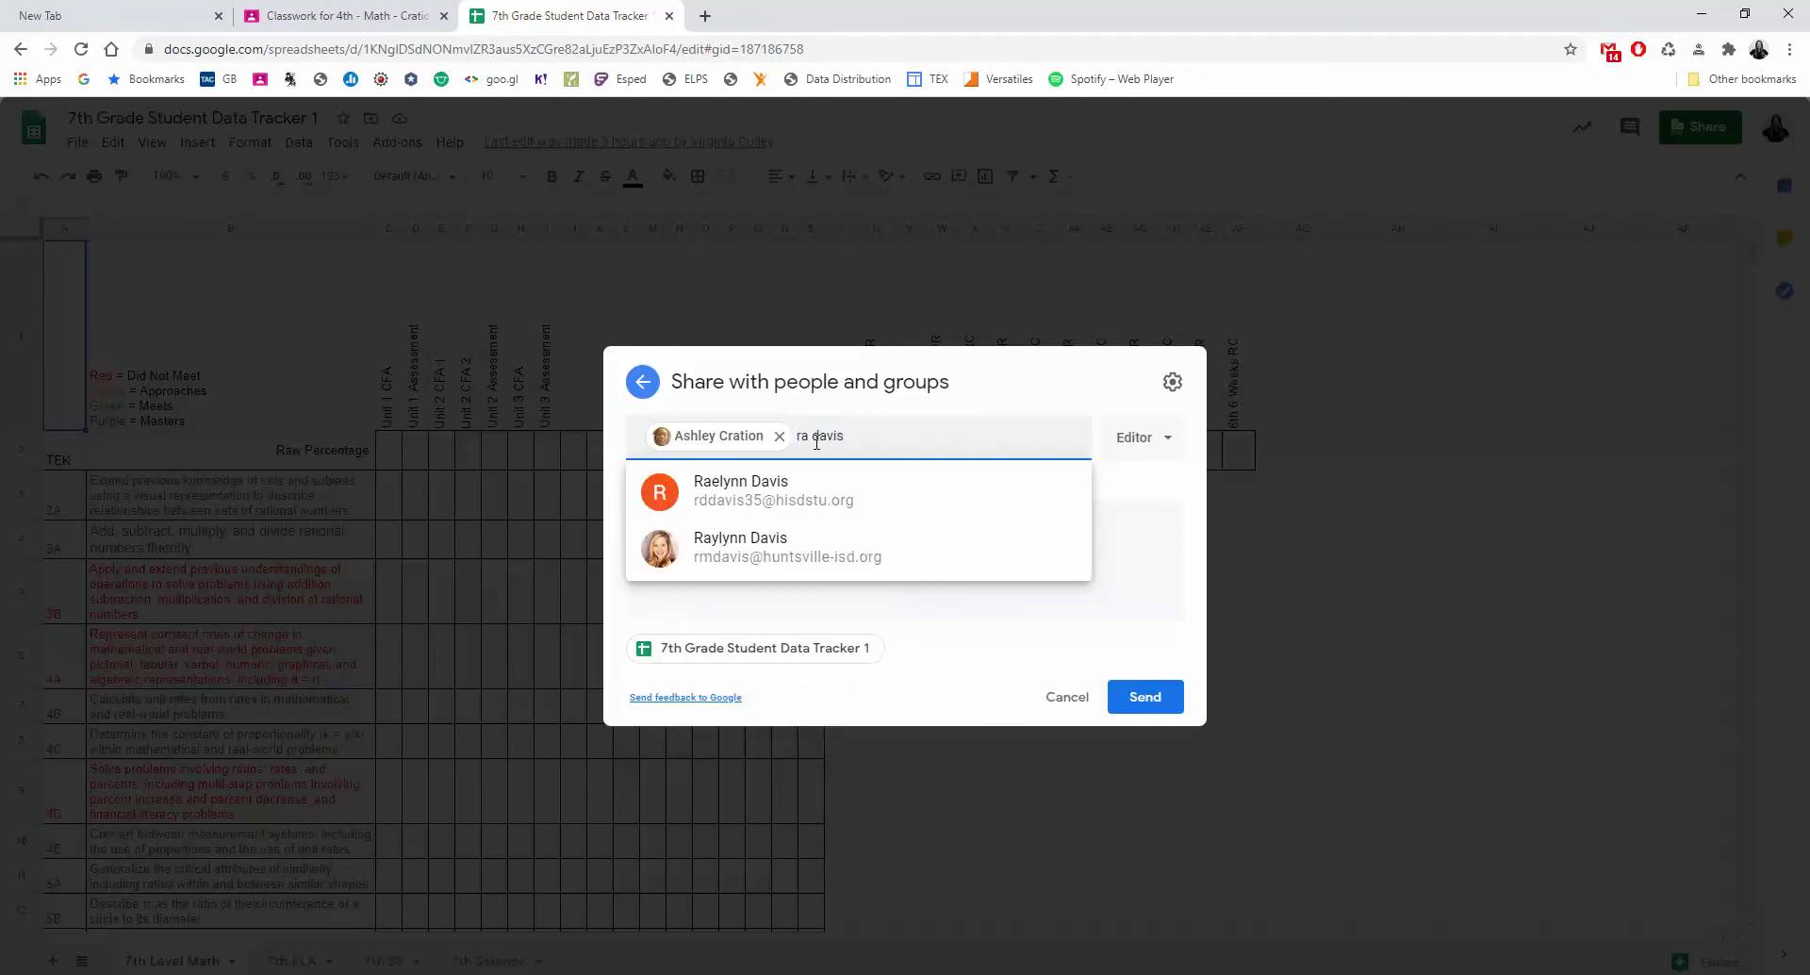
# Add the second, third and fourth teachers as Editor recipients, correcting a mistyped name first.
pyautogui.click(726, 563)
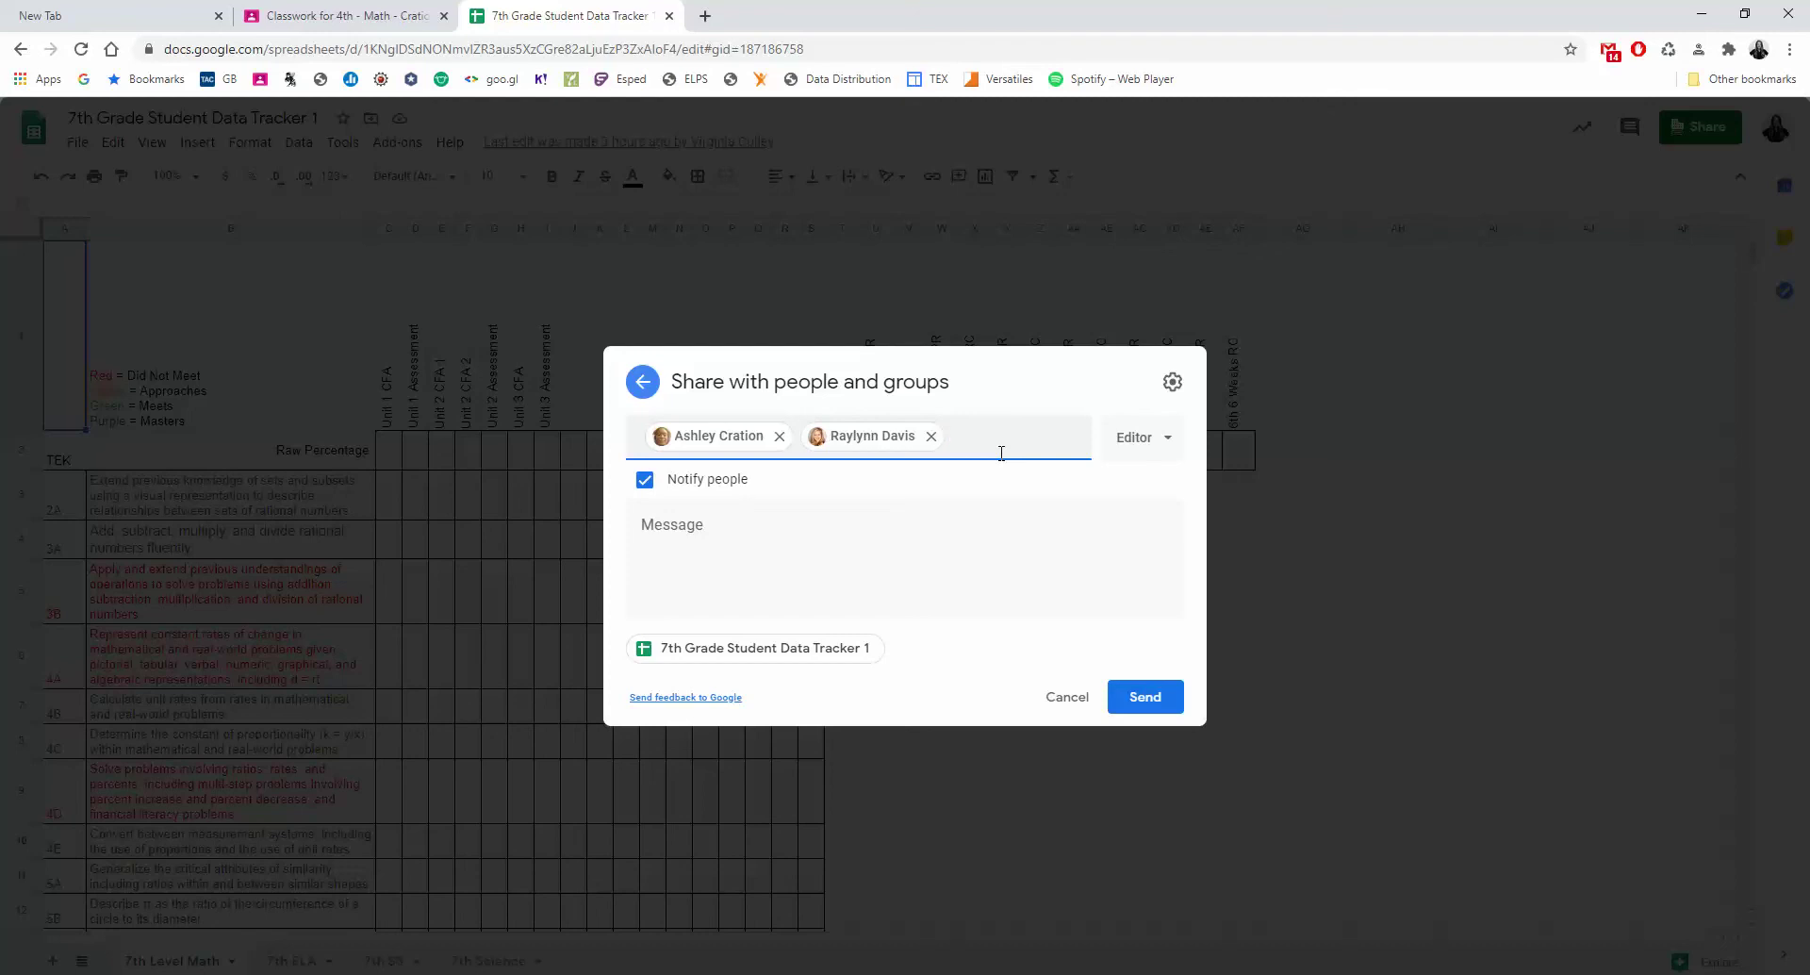
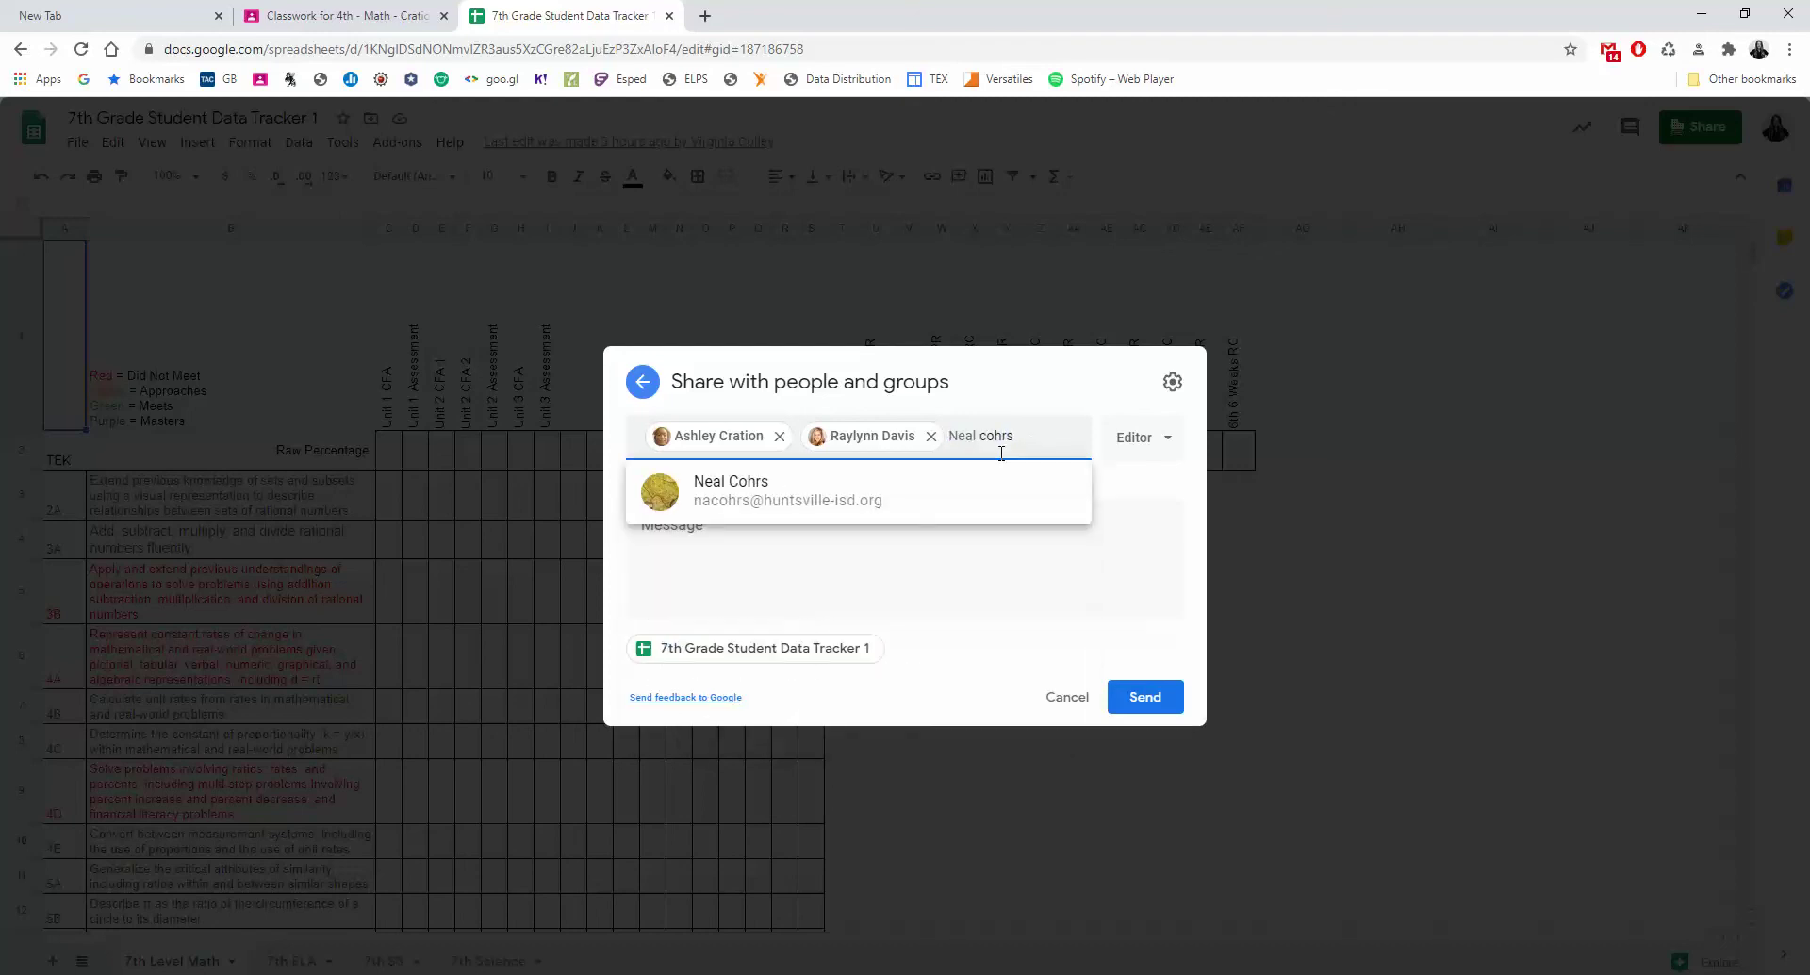
pyautogui.click(881, 518)
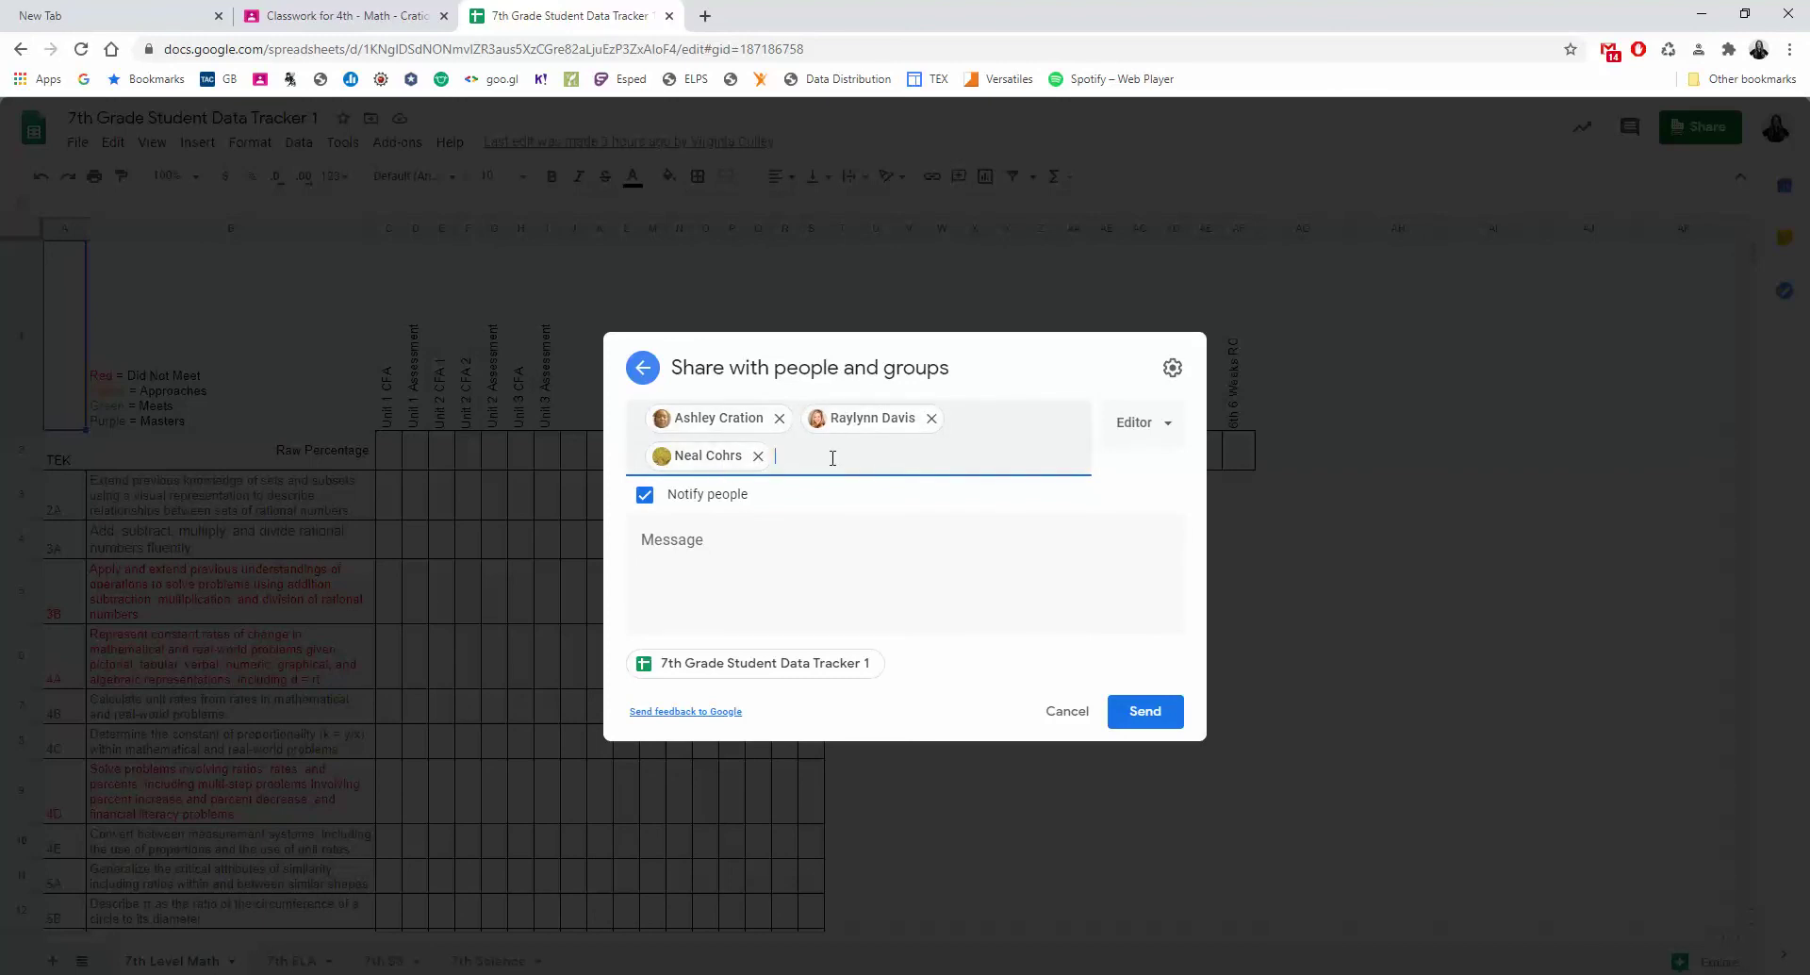
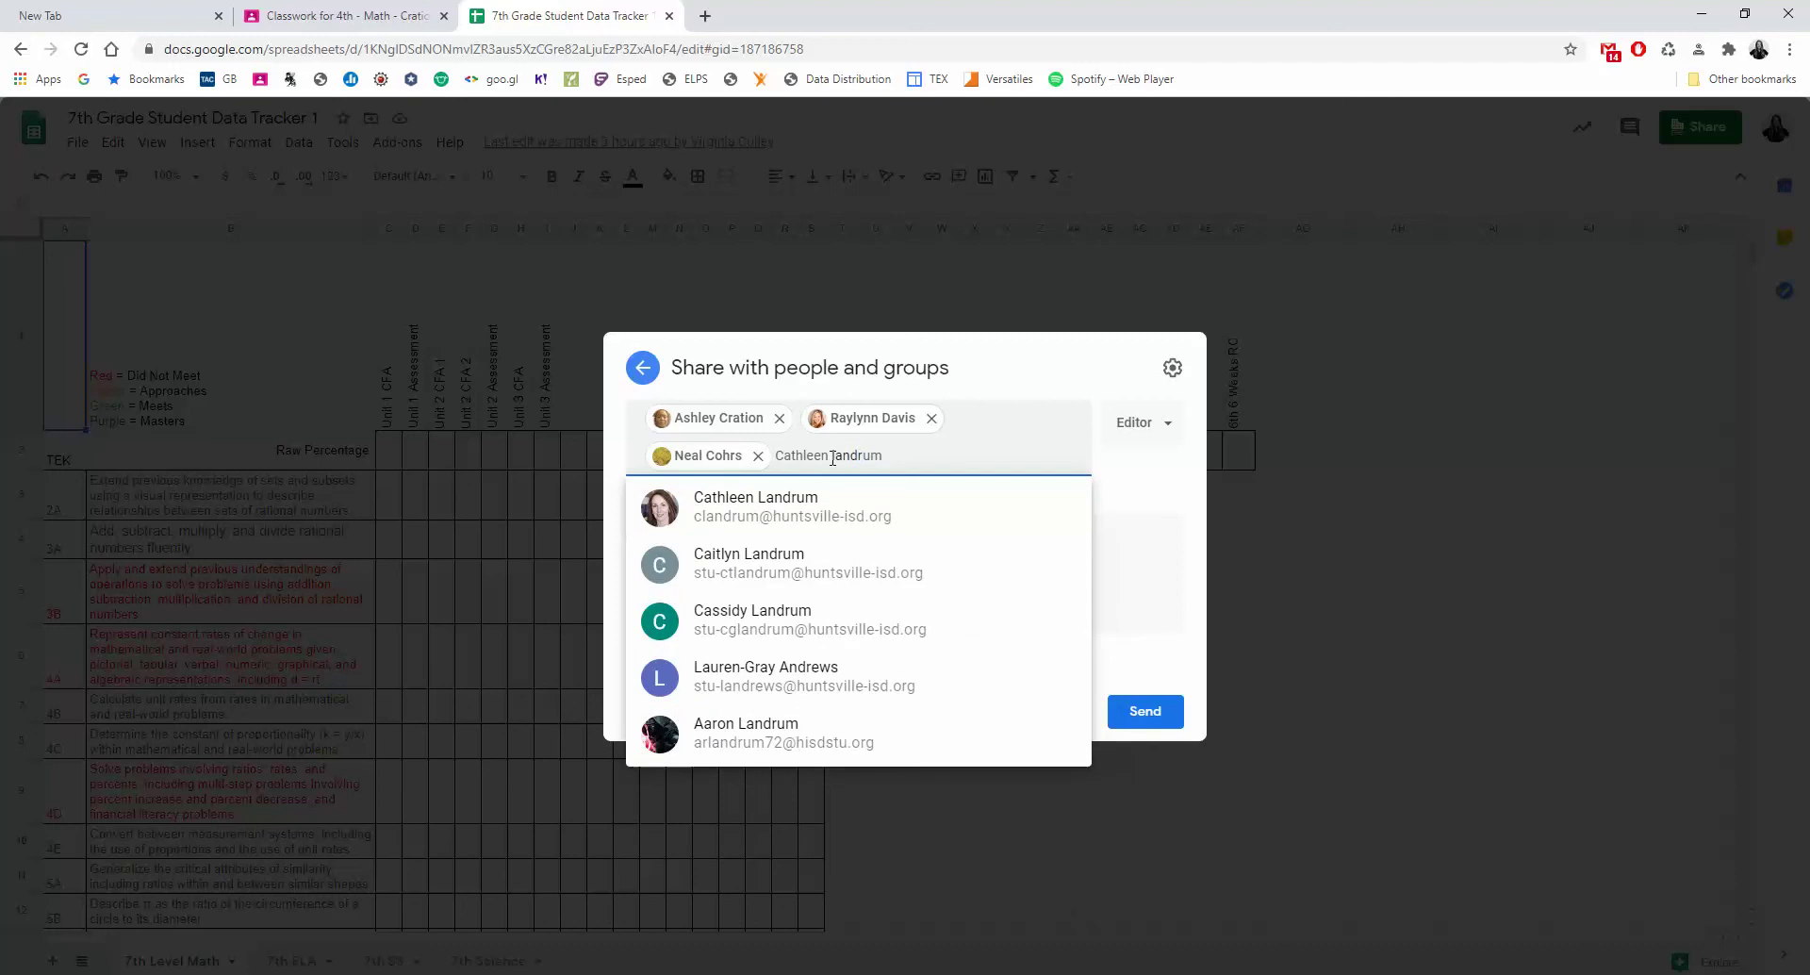
pyautogui.click(821, 514)
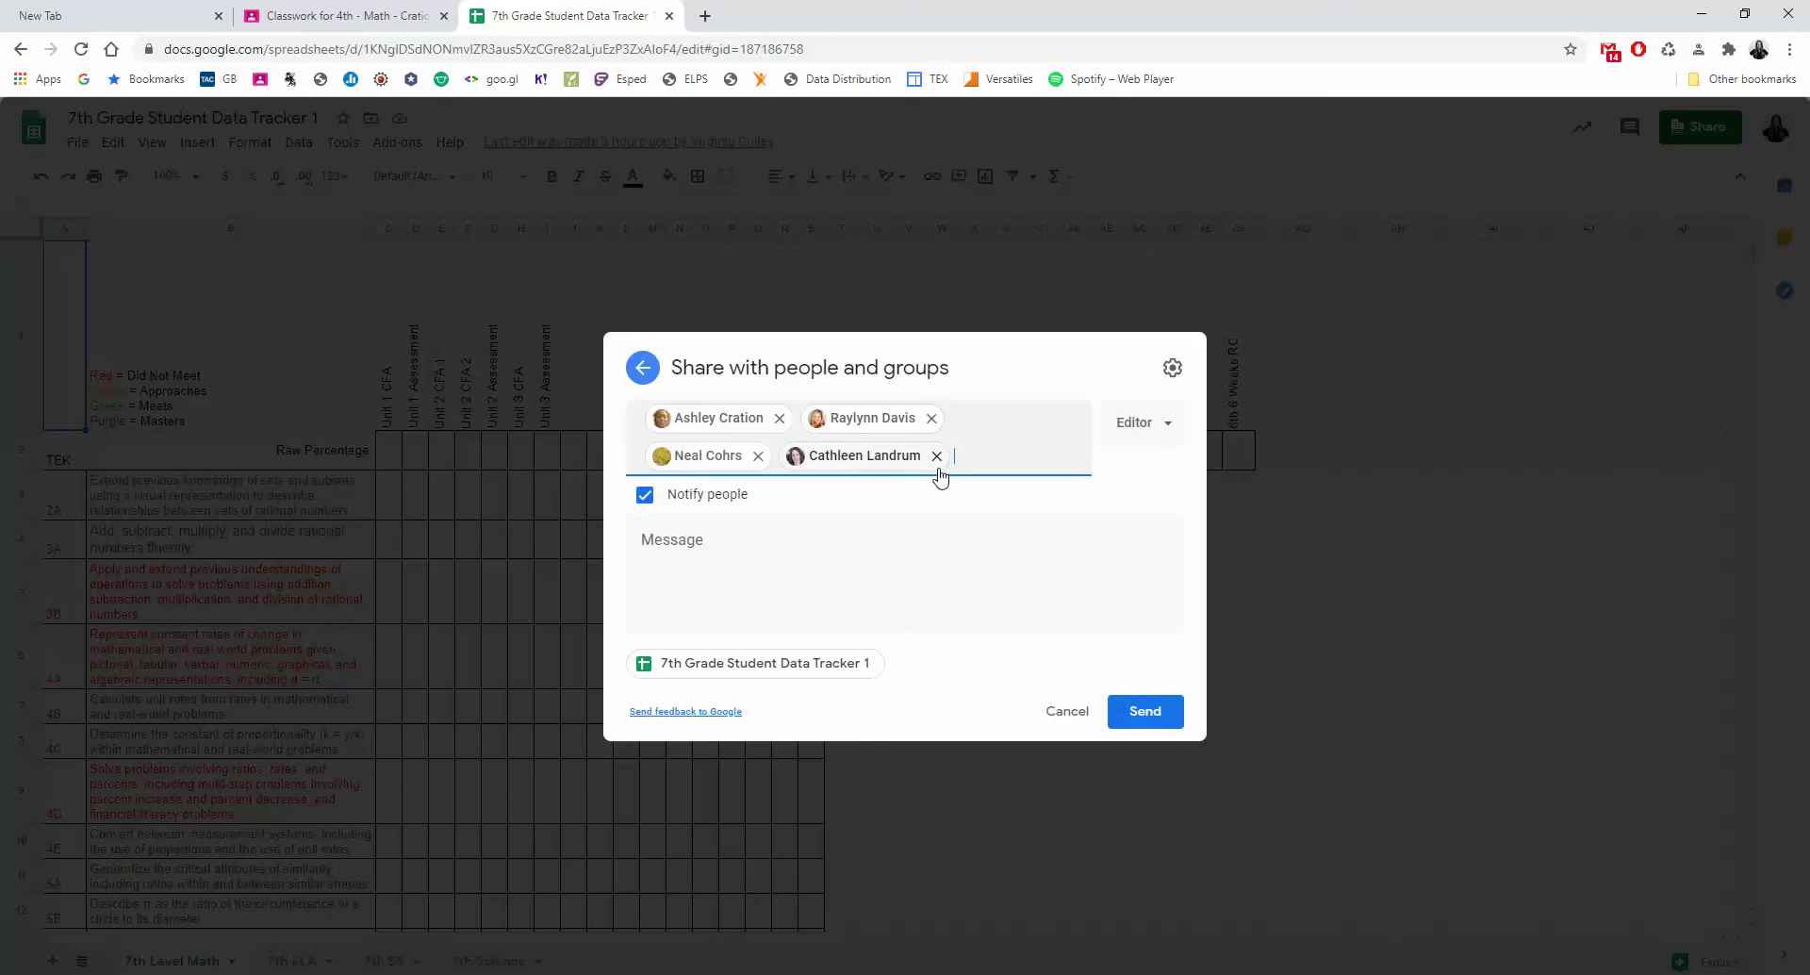
pyautogui.moveTo(940, 477)
# Turn off Notify people, cancel the pending invitations, and close the sharing window with Done.
pyautogui.click(644, 498)
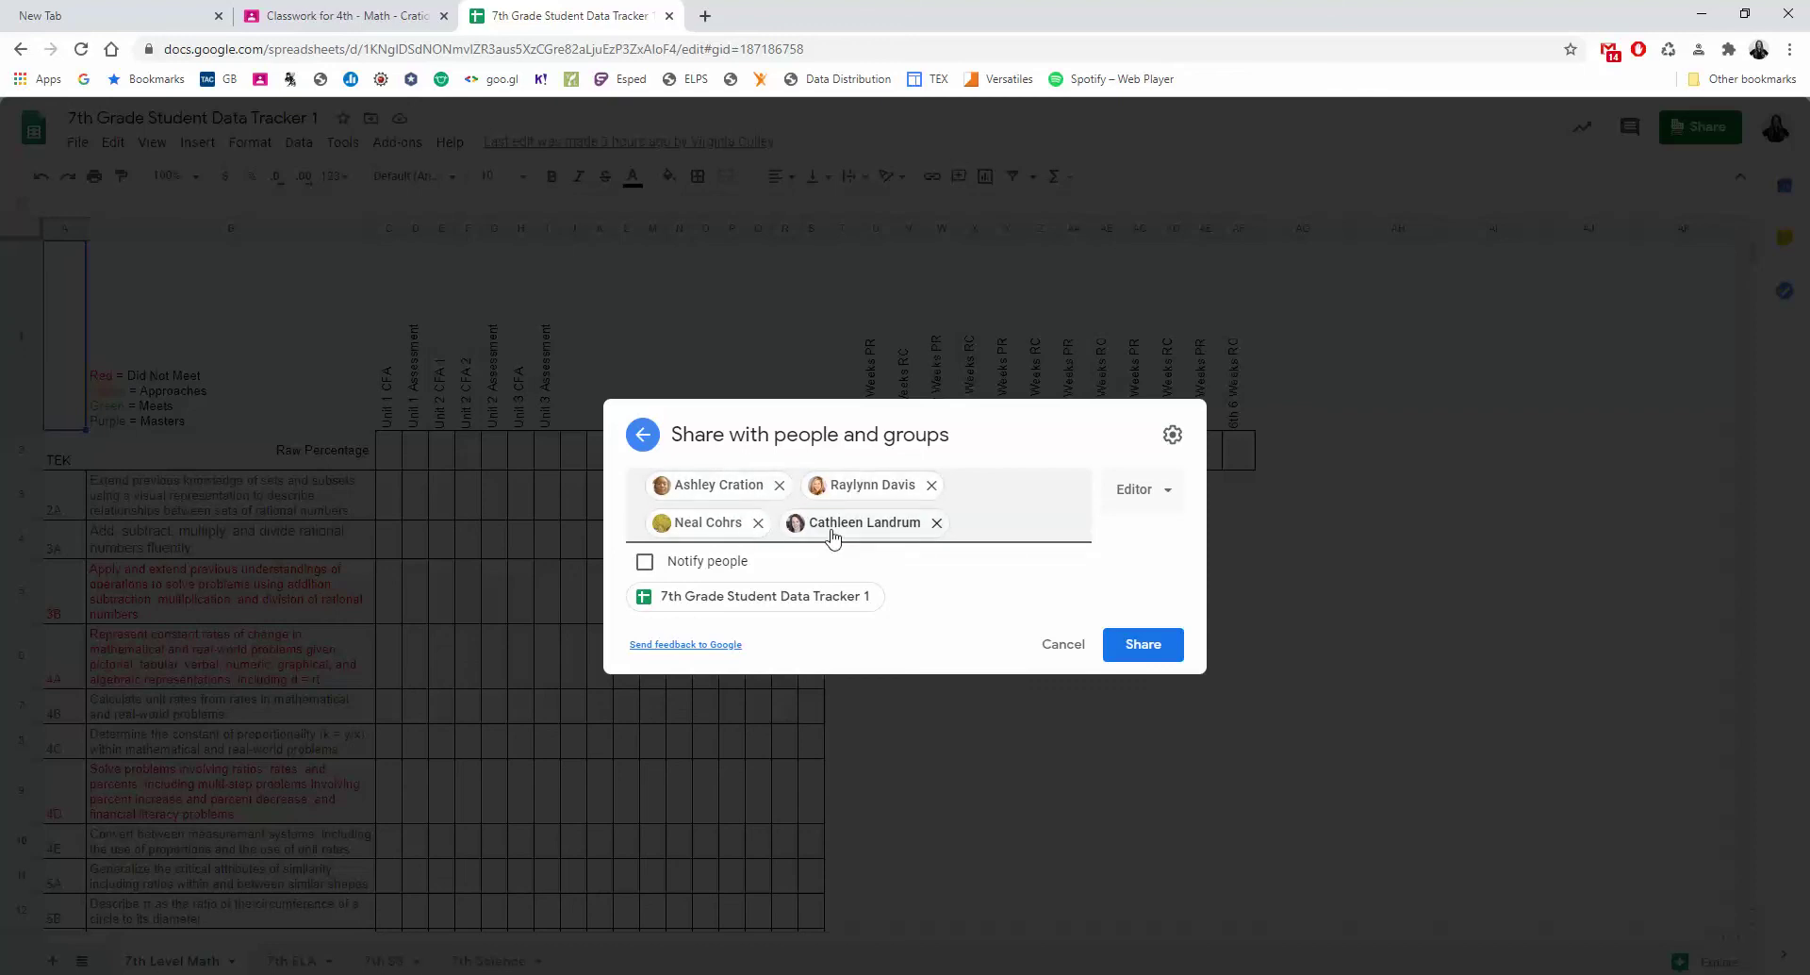
pyautogui.moveTo(834, 533)
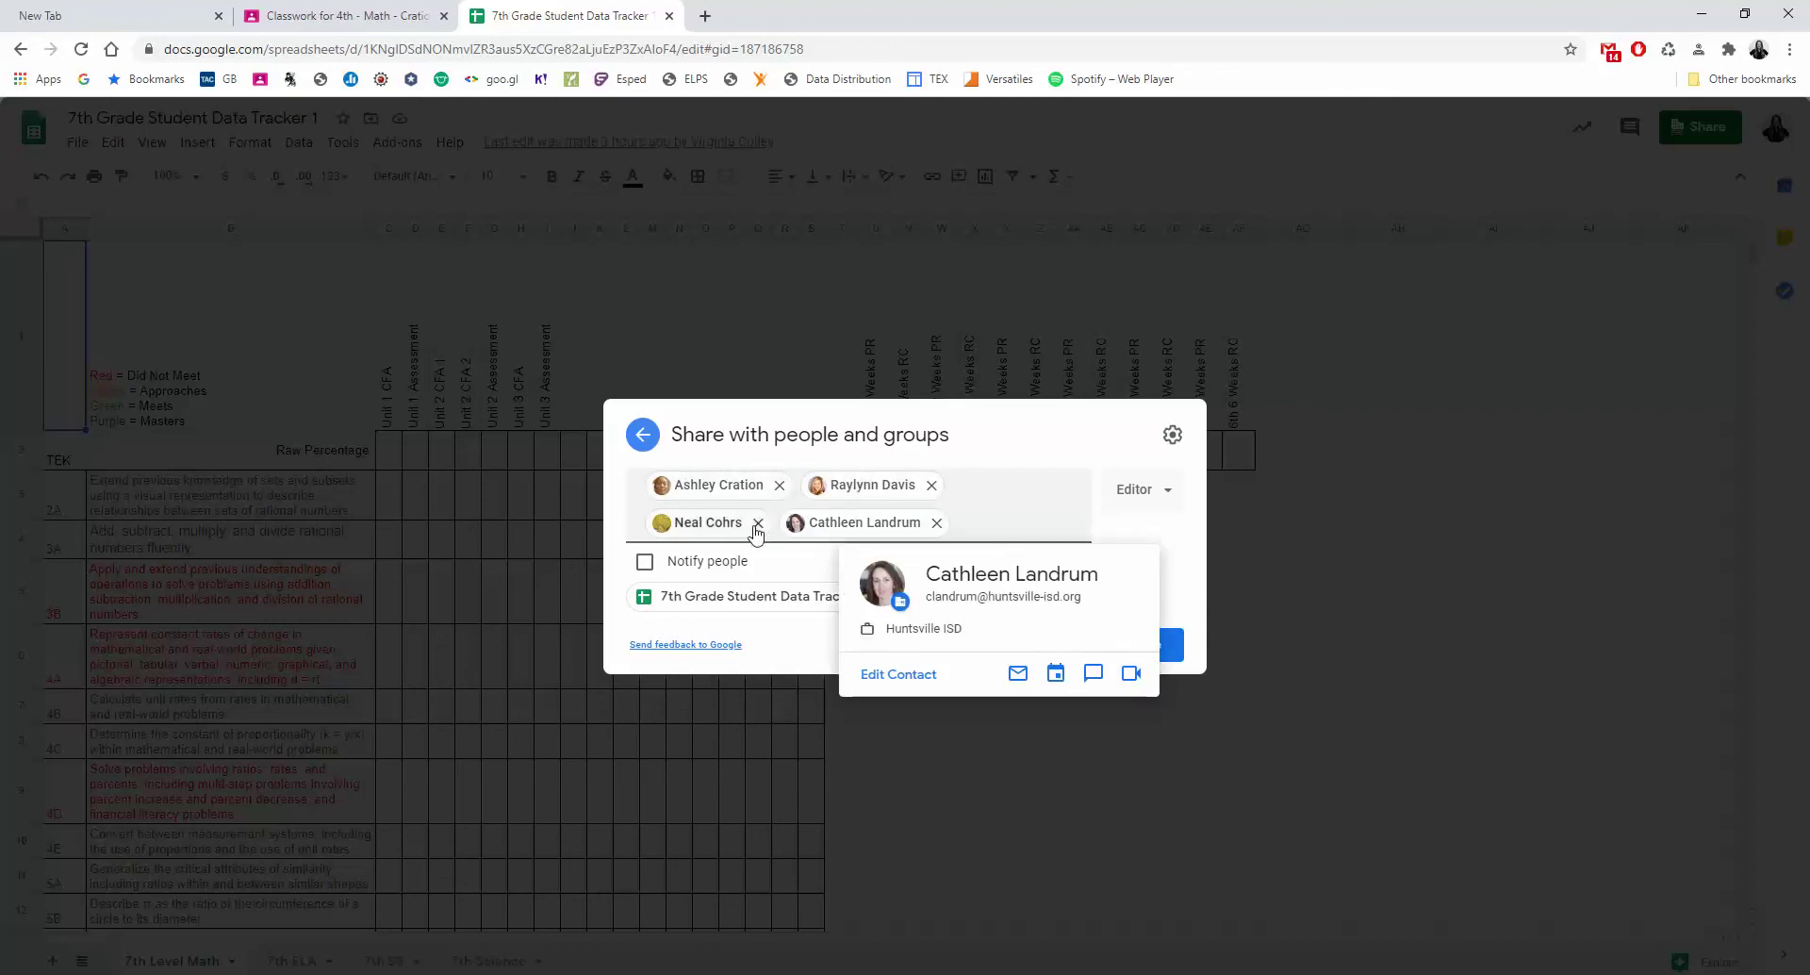
pyautogui.moveTo(758, 523)
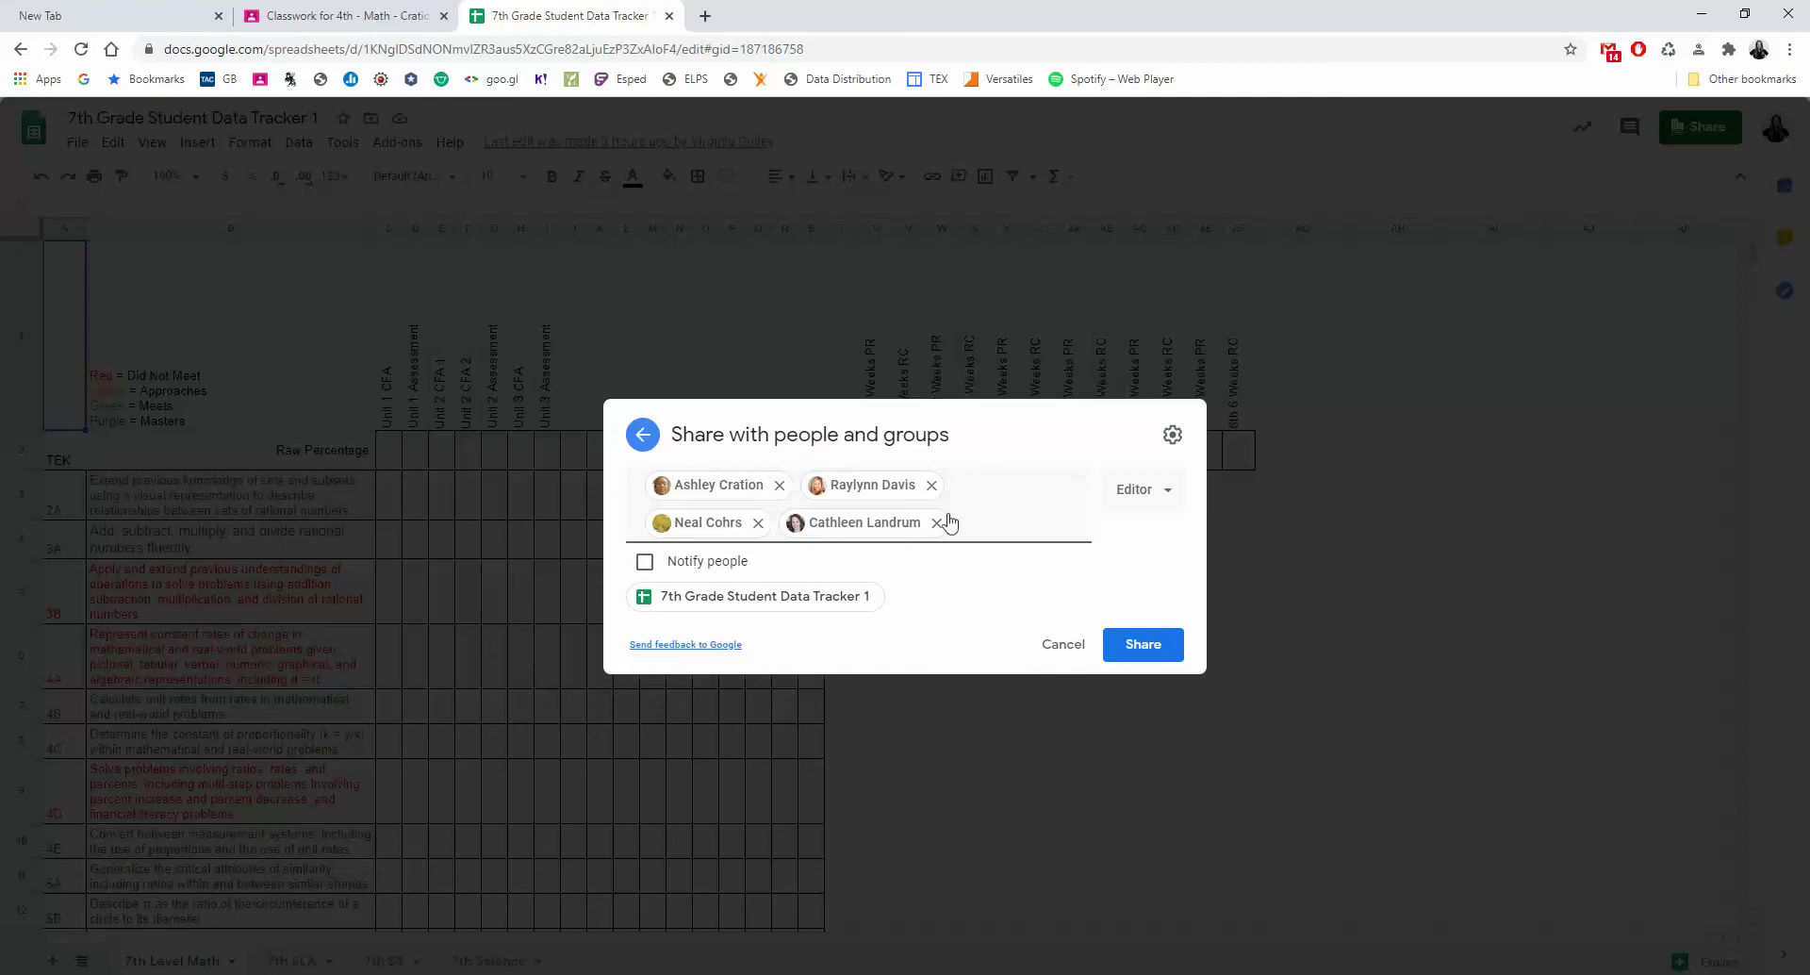
pyautogui.click(1057, 646)
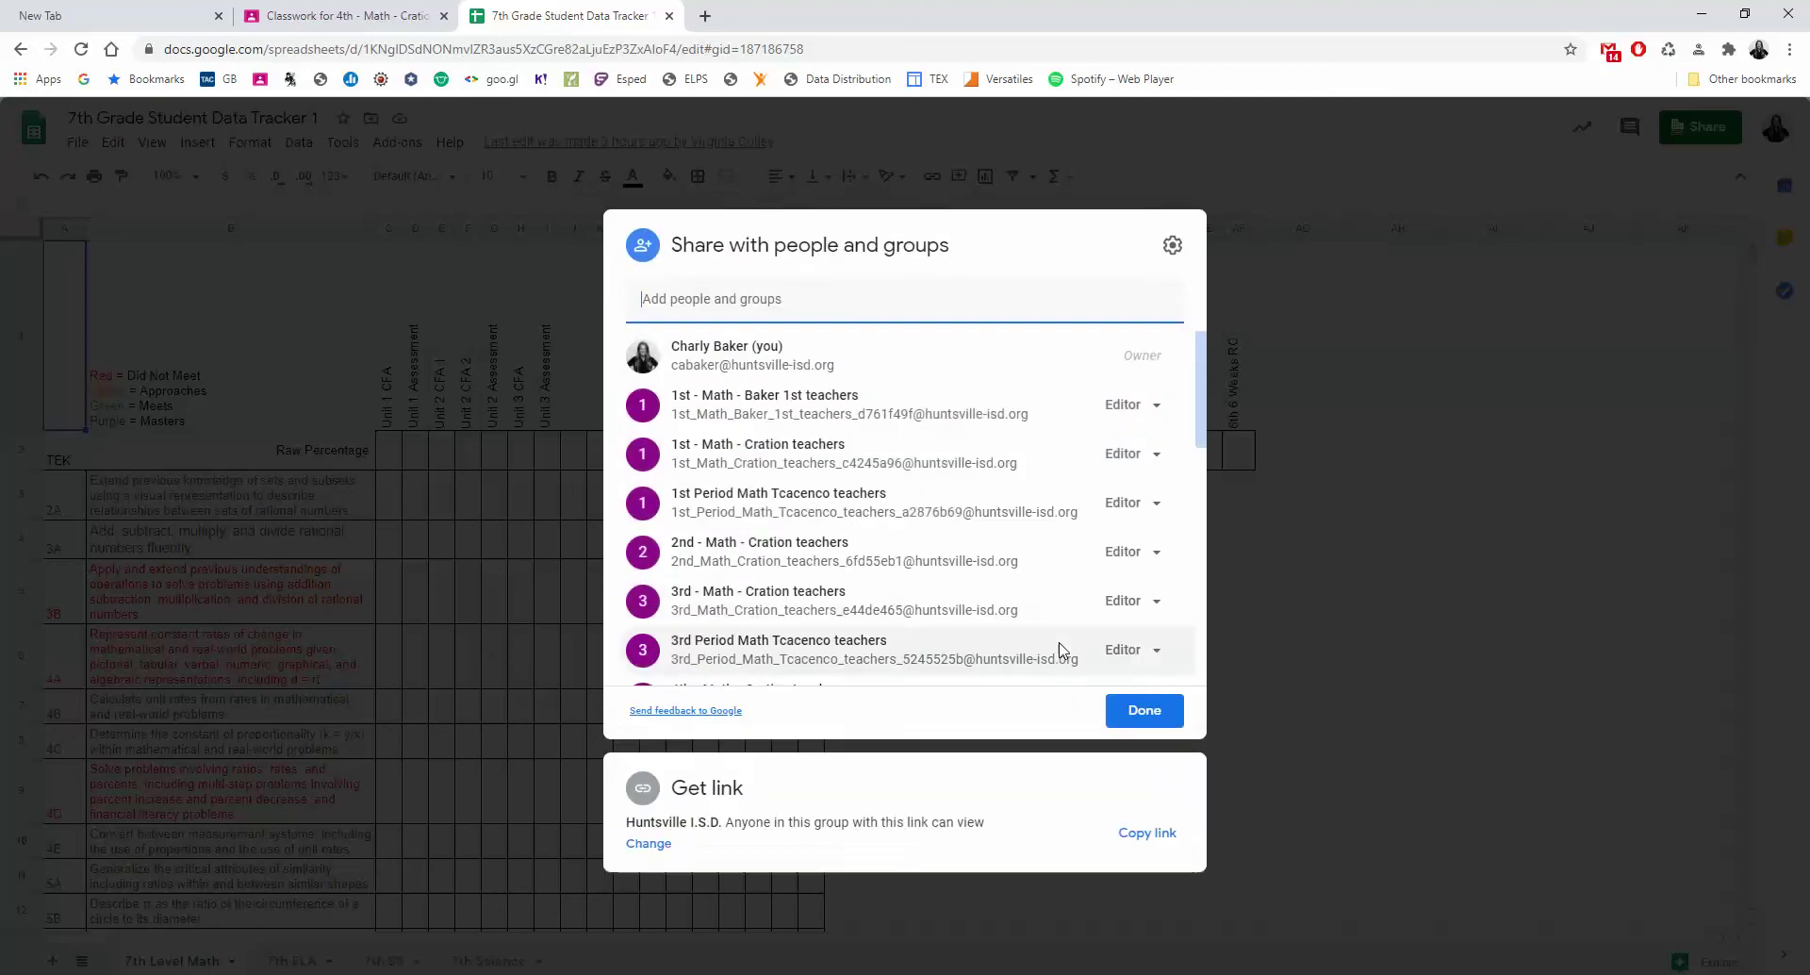
pyautogui.click(1145, 710)
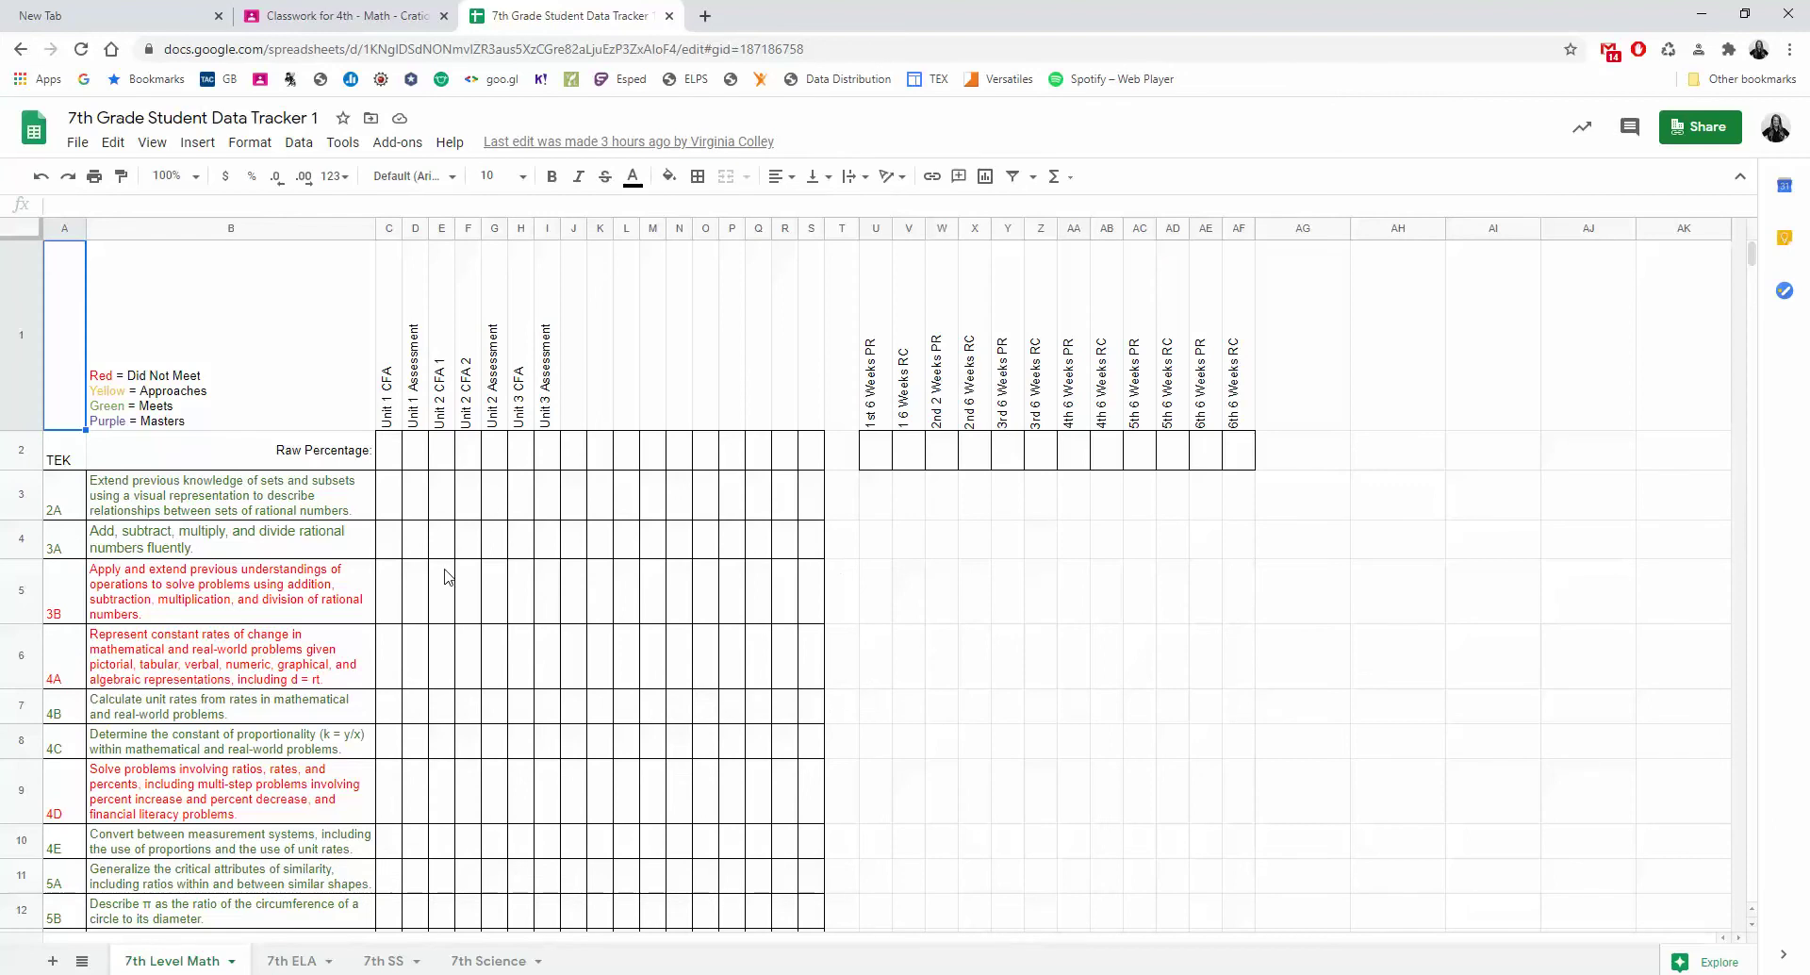
# Bookmark the 7th Grade Student Data Tracker 1 spreadsheet into the Bookmarks bar folder.
pyautogui.scroll(-1, 448, 580)
pyautogui.scroll(1, 613, 507)
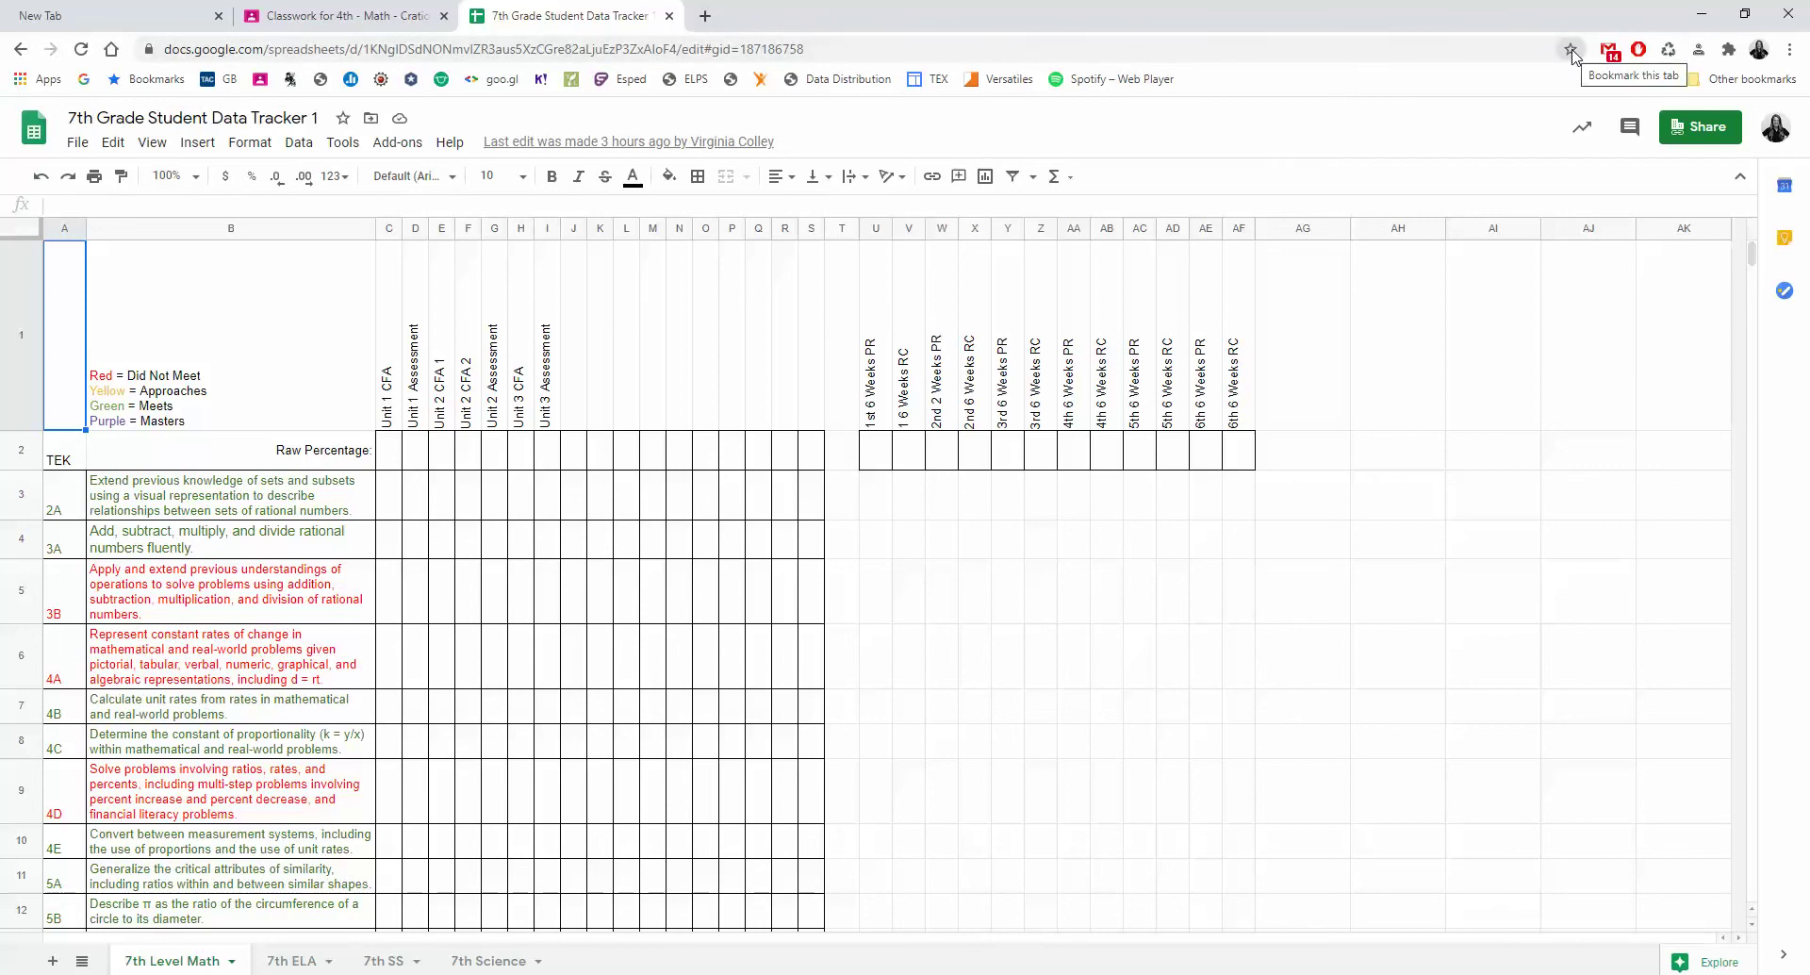
pyautogui.click(1571, 50)
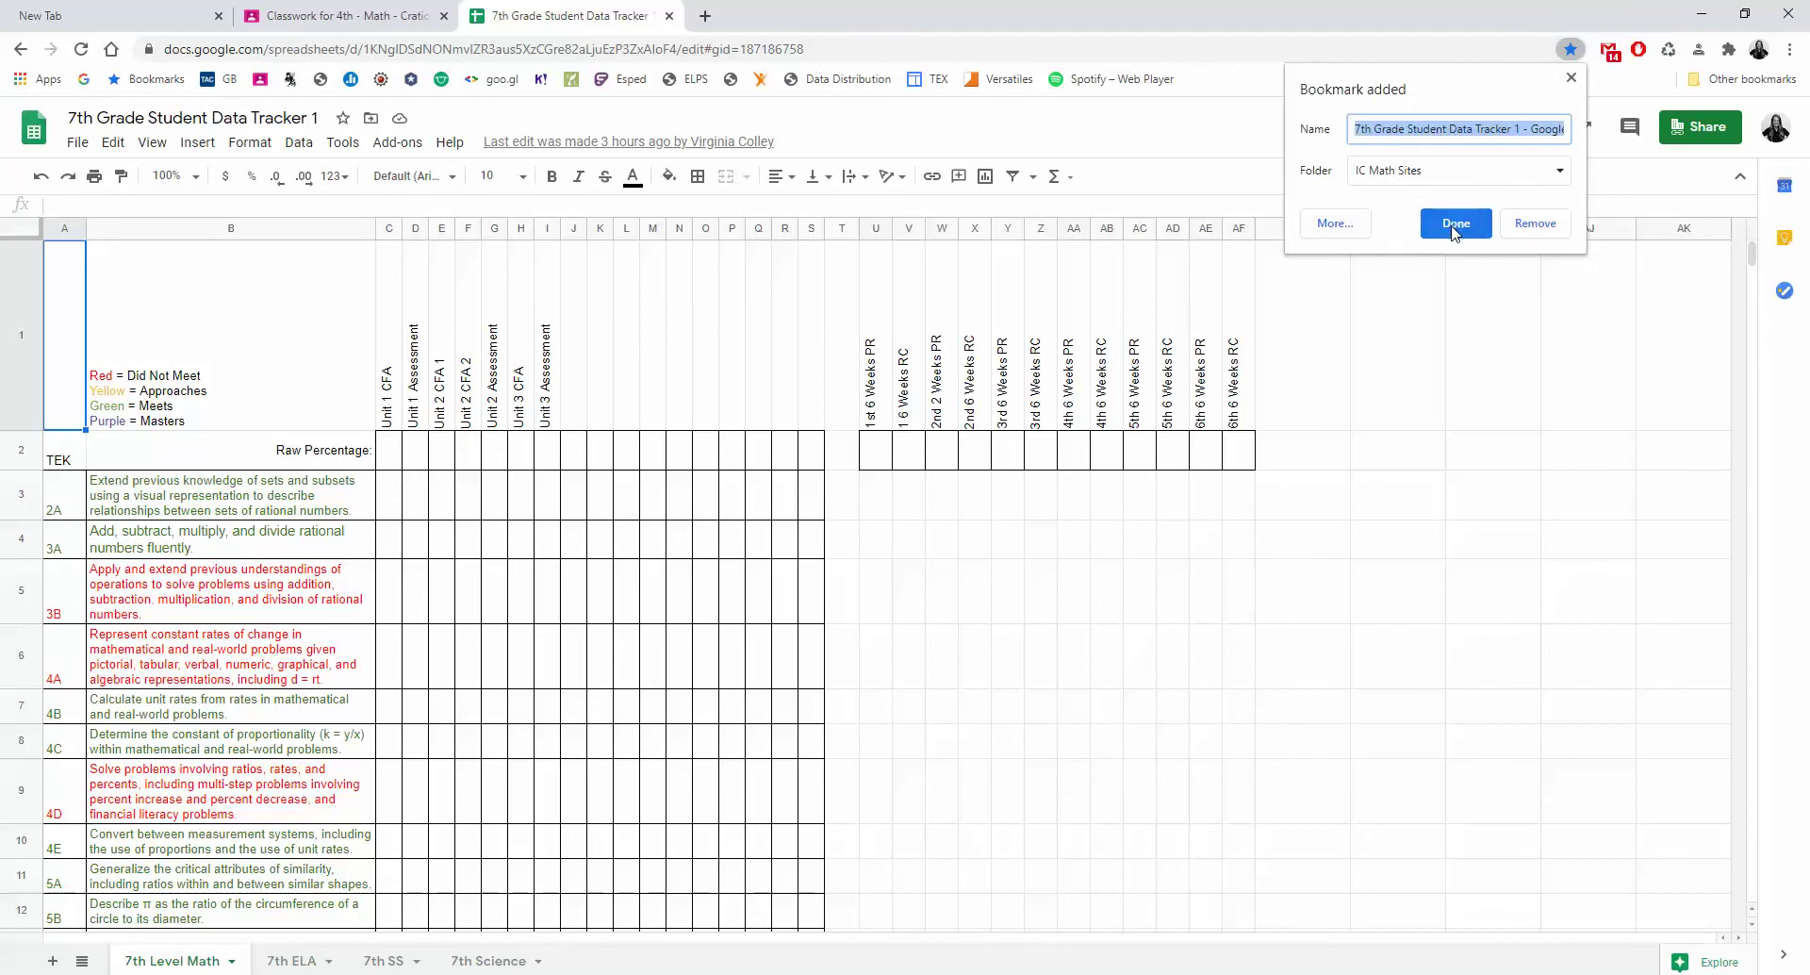
pyautogui.click(1407, 183)
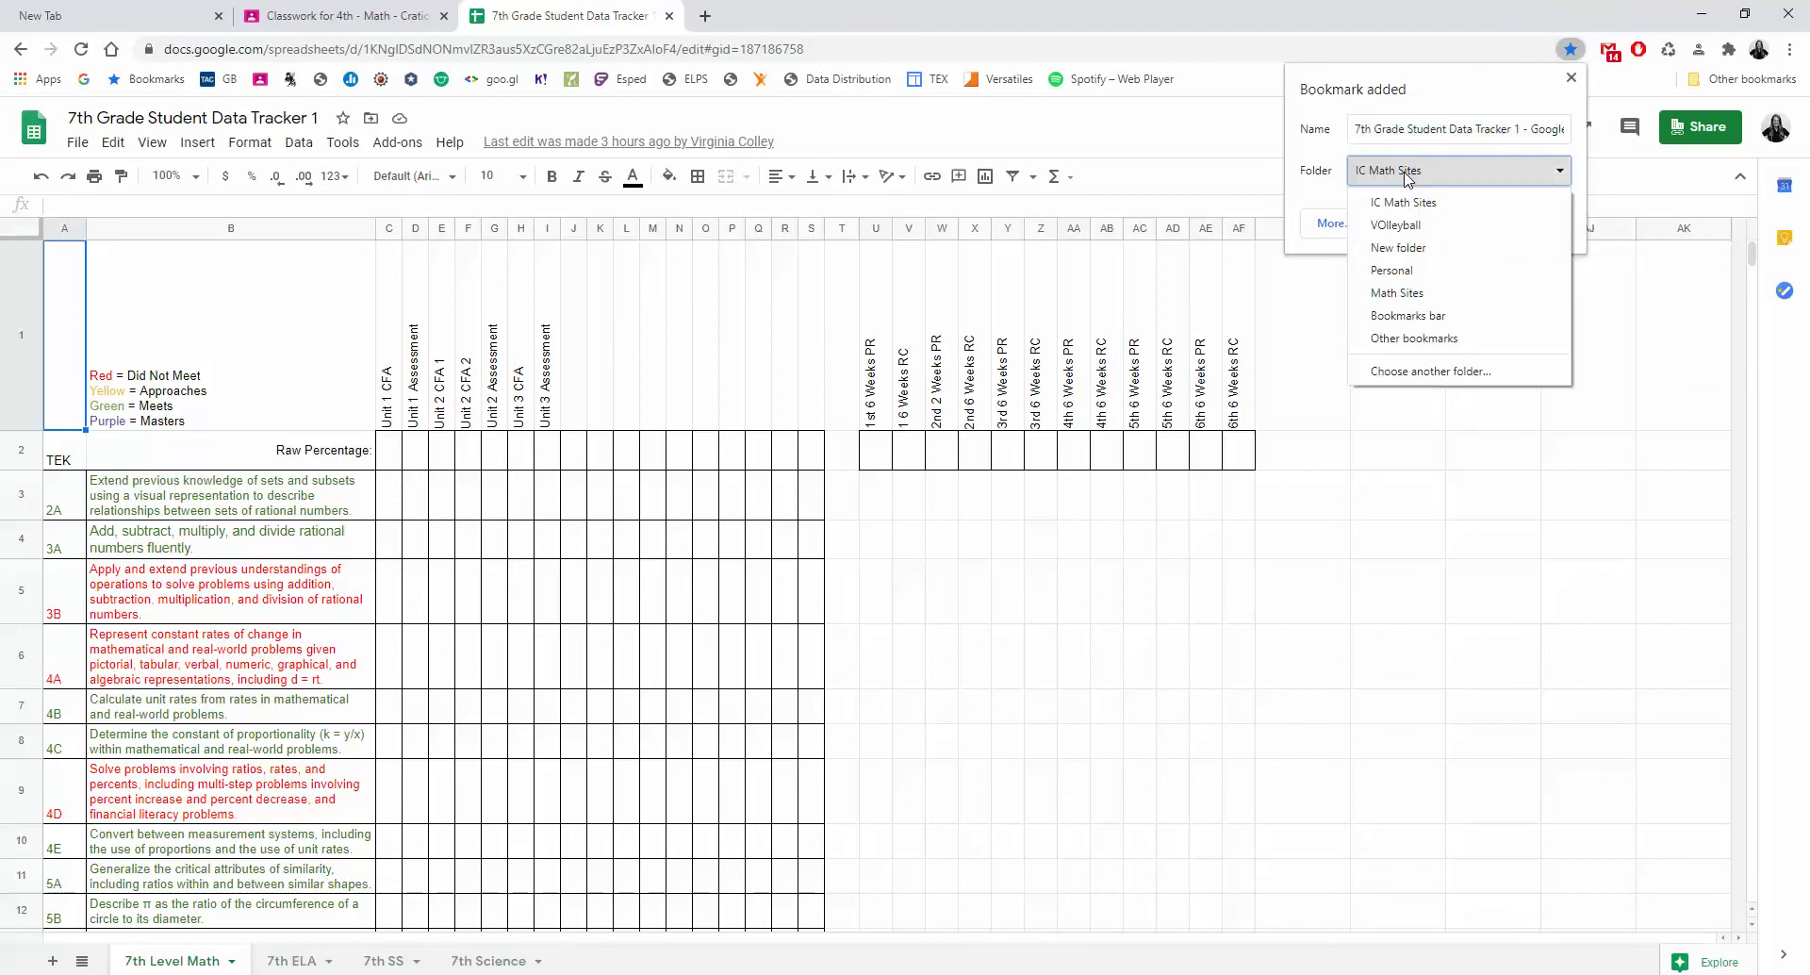
pyautogui.click(1429, 319)
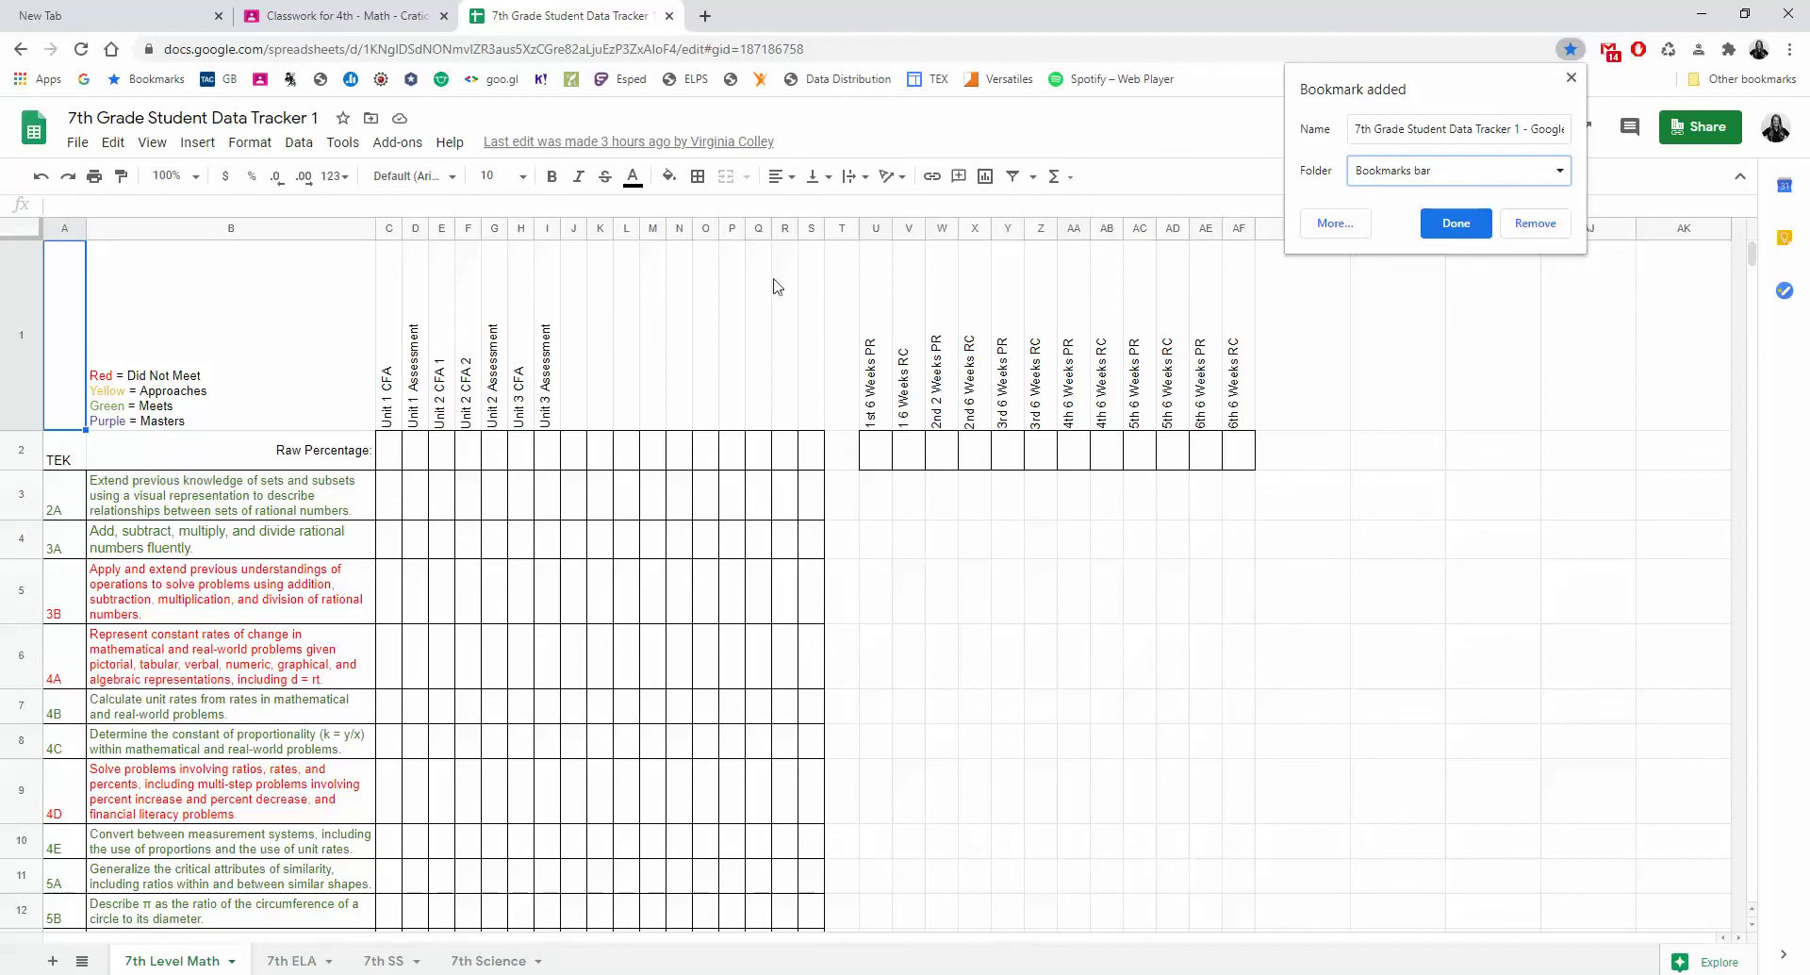
pyautogui.click(1454, 234)
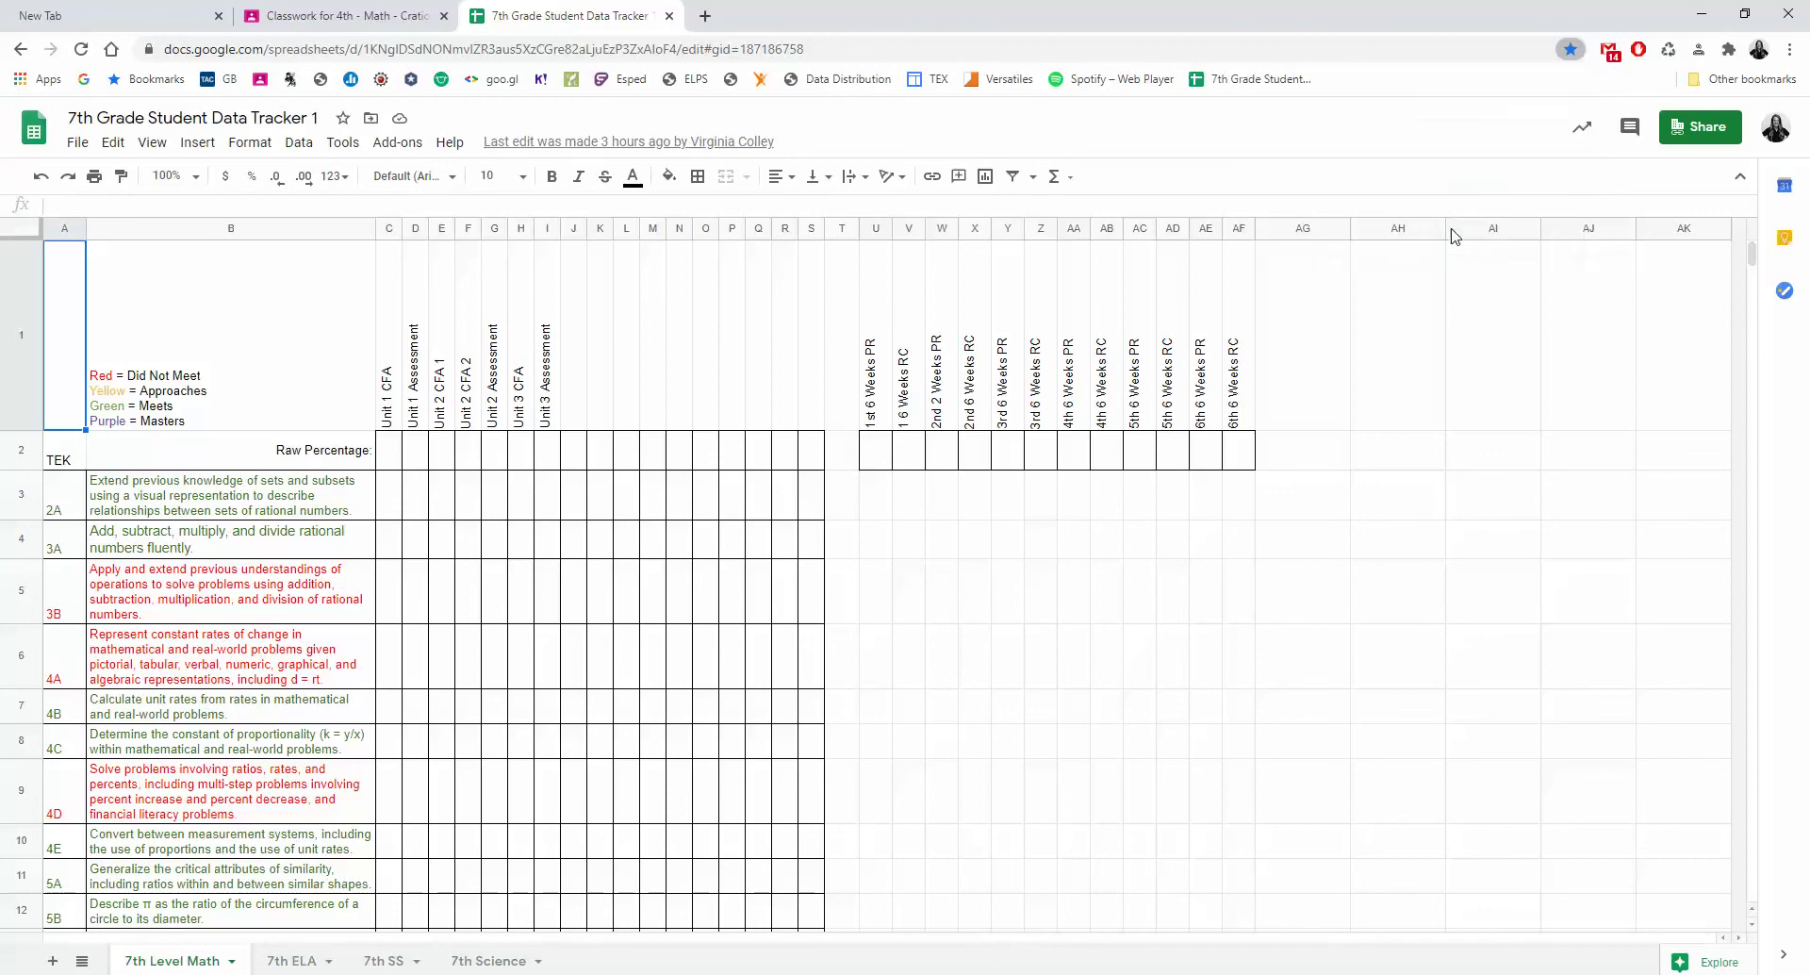